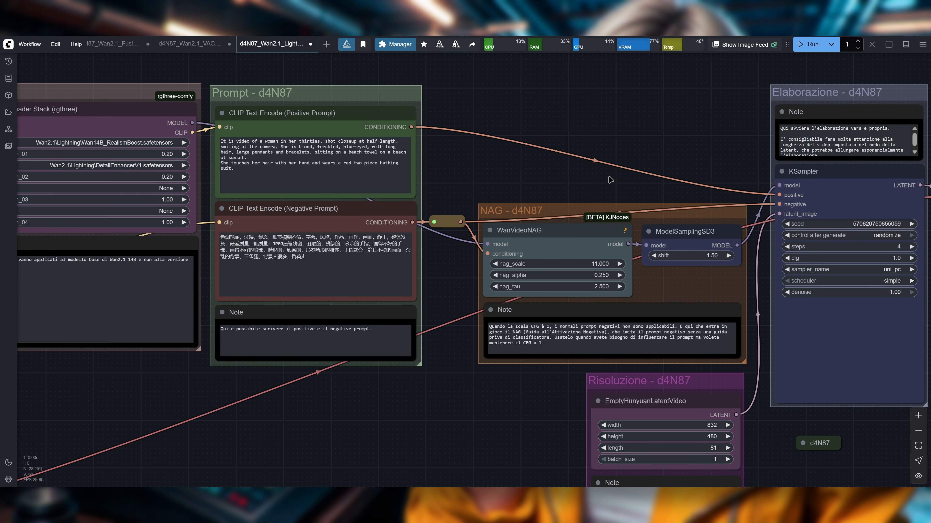
# Examine the text-to-video workflow's NAG, KSampler, EmptyHunyuanLatentVideo resolution and Video Combine settings
pyautogui.moveTo(476, 400); pyautogui.dragTo(380, 389)
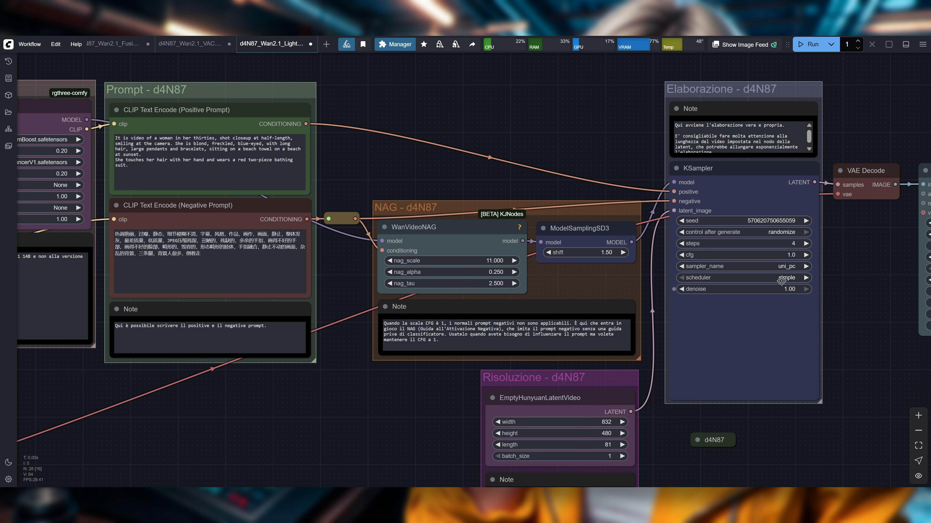
pyautogui.scroll(2, 197, 298)
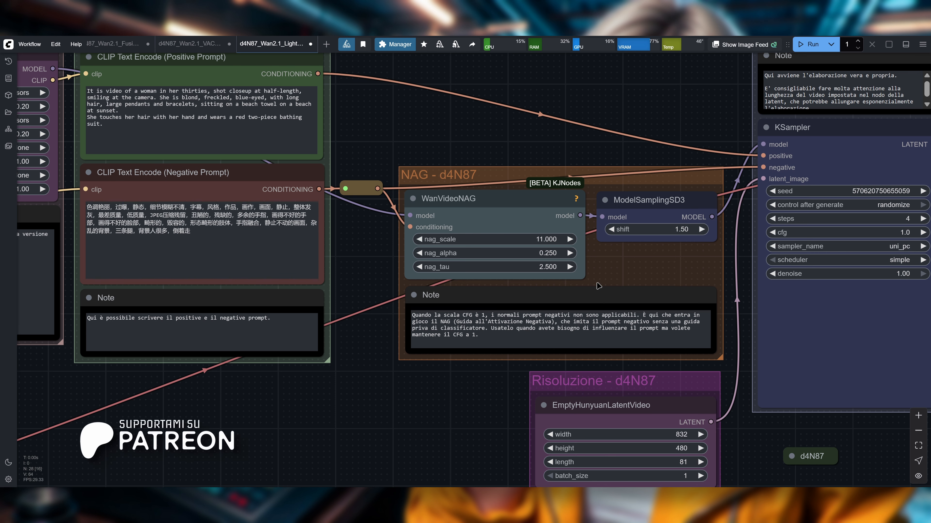
pyautogui.hscroll(-3, 483, 426)
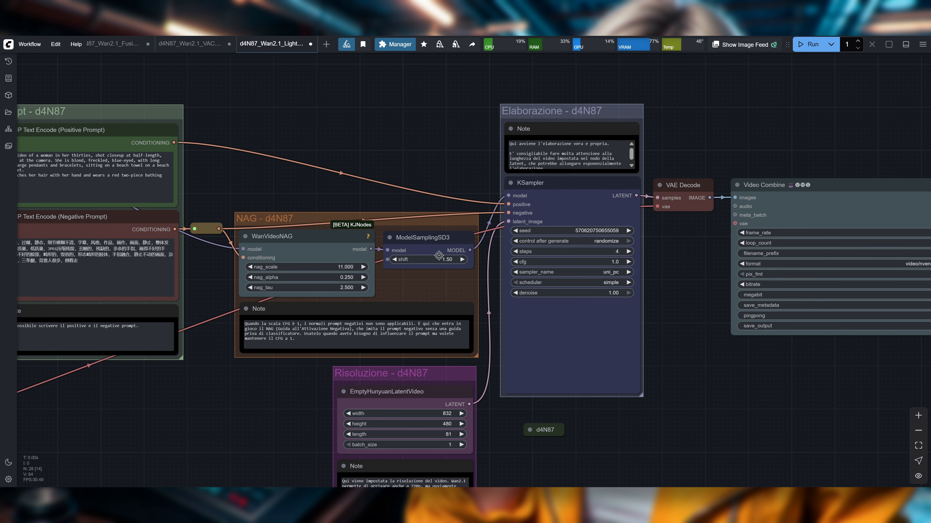
pyautogui.moveTo(418, 162); pyautogui.dragTo(380, 143)
pyautogui.scroll(3, 598, 235)
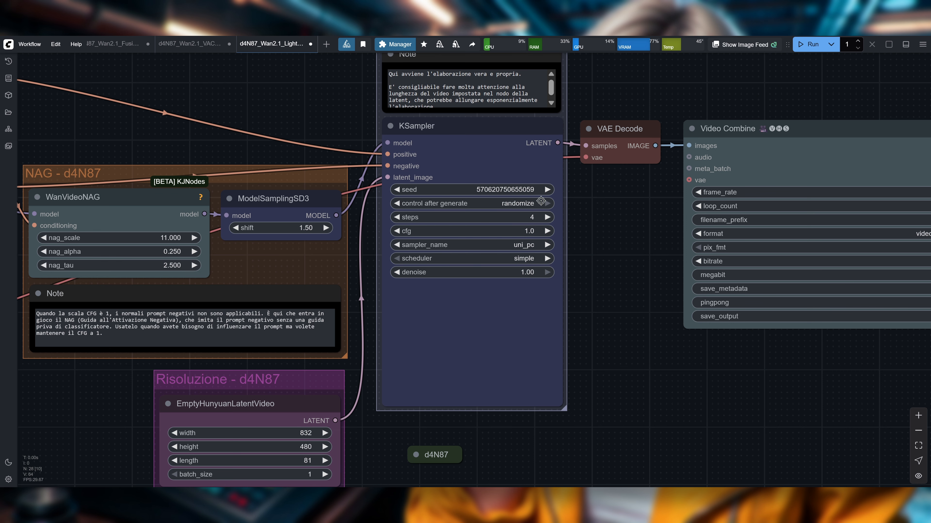
pyautogui.scroll(-3, 566, 258)
pyautogui.moveTo(399, 388); pyautogui.dragTo(417, 286)
pyautogui.scroll(5, 256, 317)
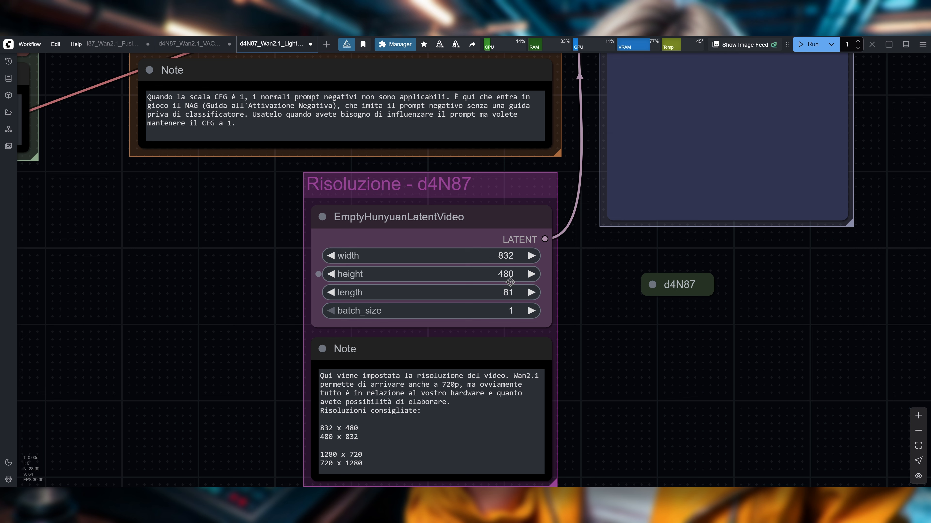
pyautogui.scroll(-4, 774, 376)
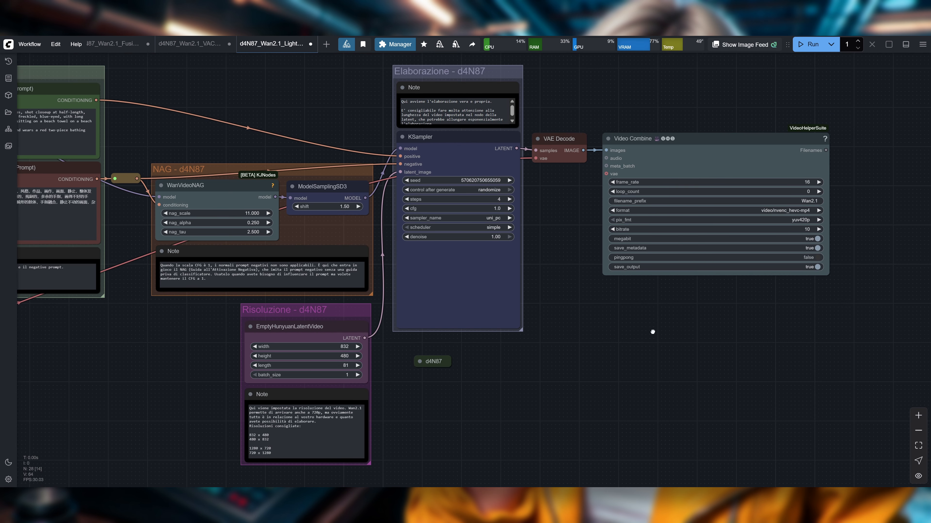
pyautogui.moveTo(653, 329); pyautogui.dragTo(660, 336)
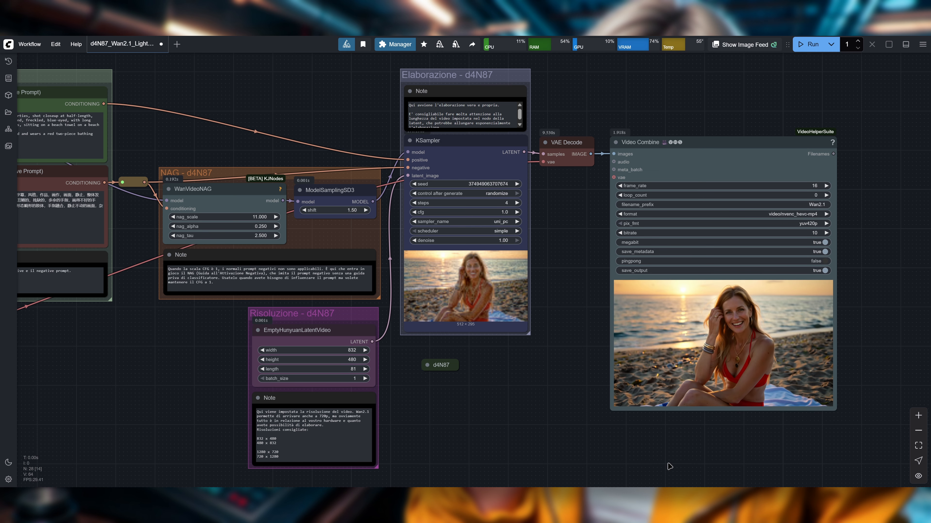
# Inspect the generated beach video in the Video Combine node and the resolution and length settings behind it
pyautogui.moveTo(525, 403); pyautogui.dragTo(447, 385)
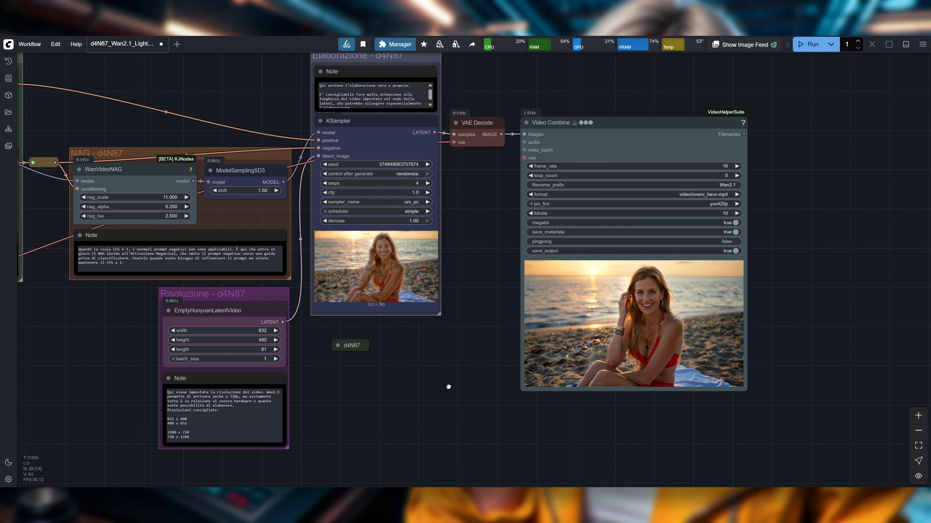
pyautogui.scroll(2, 783, 311)
pyautogui.scroll(5, 783, 311)
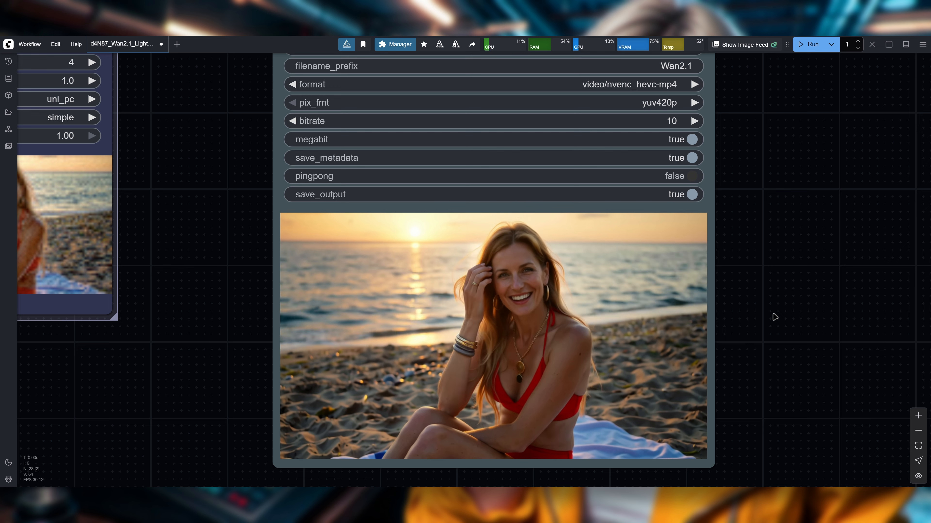
pyautogui.scroll(1, 786, 290)
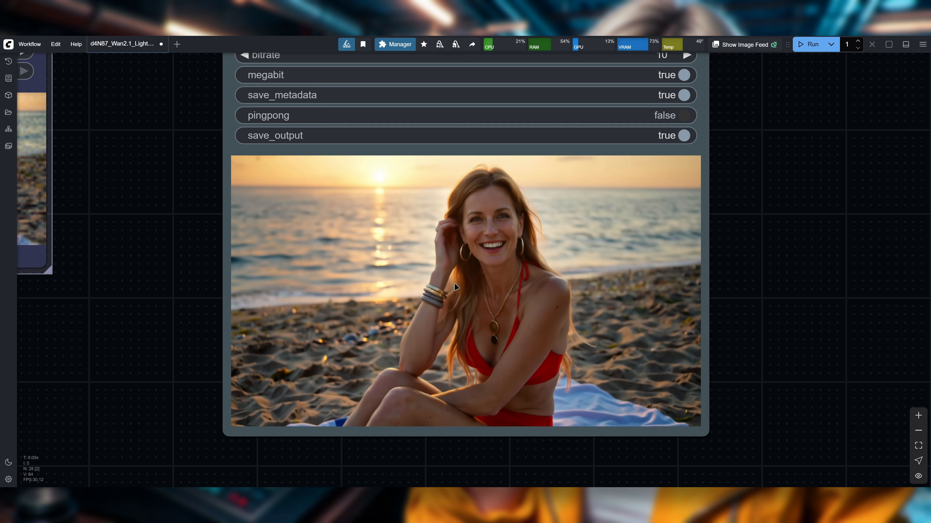
pyautogui.scroll(-1, 693, 275)
pyautogui.scroll(-2, 417, 281)
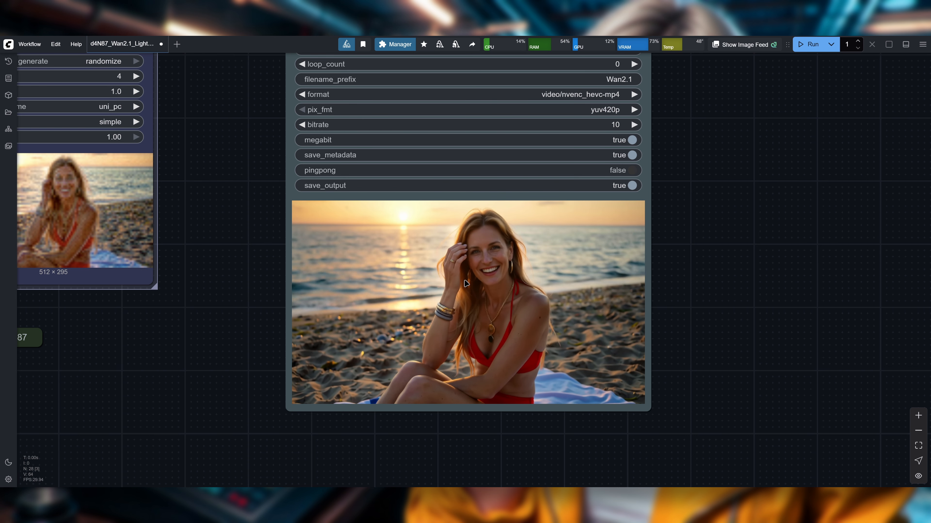
pyautogui.moveTo(717, 223); pyautogui.dragTo(721, 240)
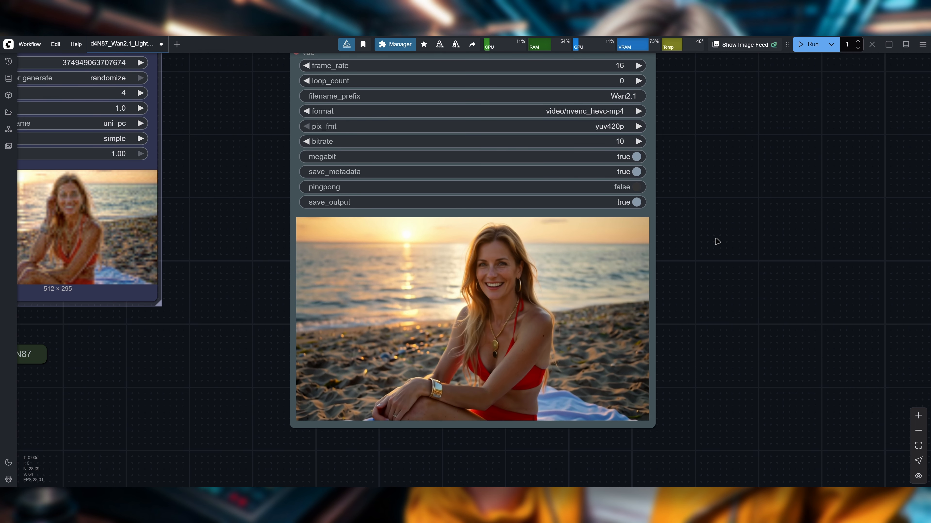
pyautogui.scroll(-2, 717, 240)
pyautogui.moveTo(278, 345); pyautogui.dragTo(476, 345)
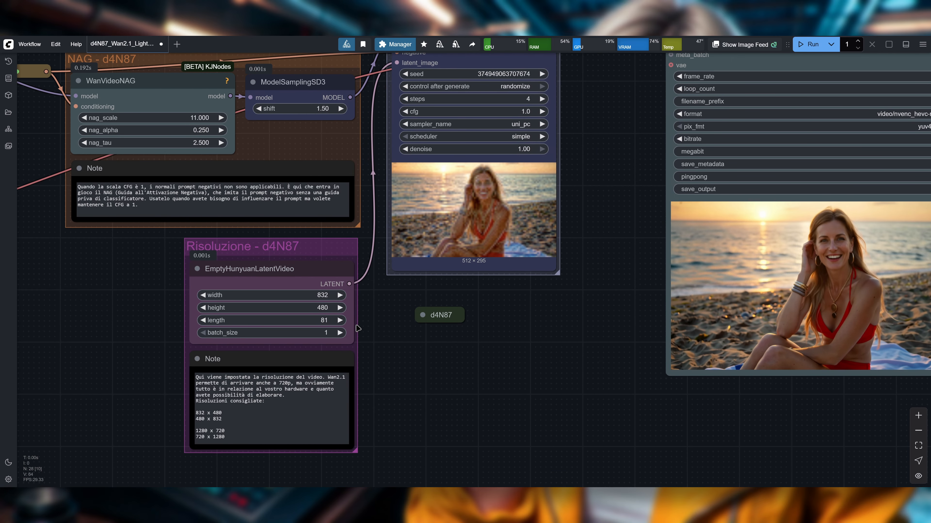
pyautogui.scroll(1, 309, 314)
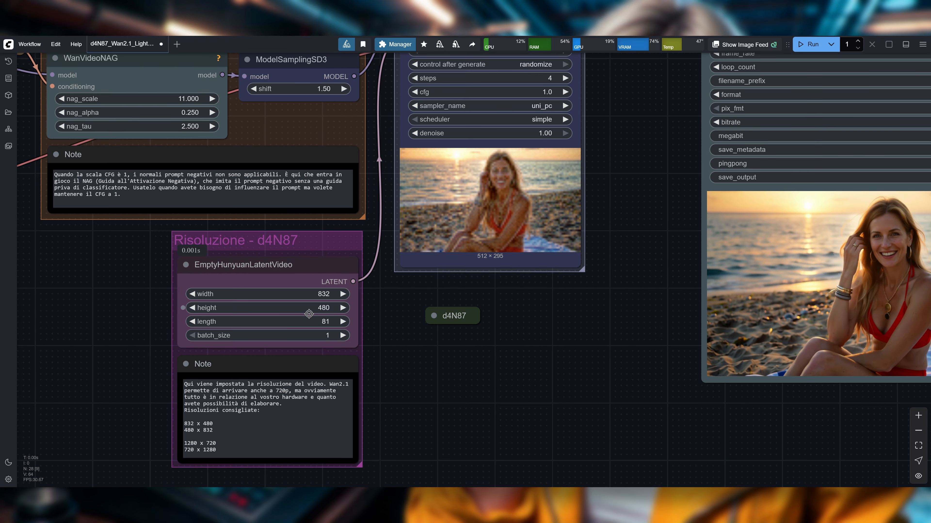
pyautogui.moveTo(419, 339); pyautogui.dragTo(197, 385)
pyautogui.scroll(-2, 197, 385)
pyautogui.moveTo(792, 304); pyautogui.dragTo(751, 270)
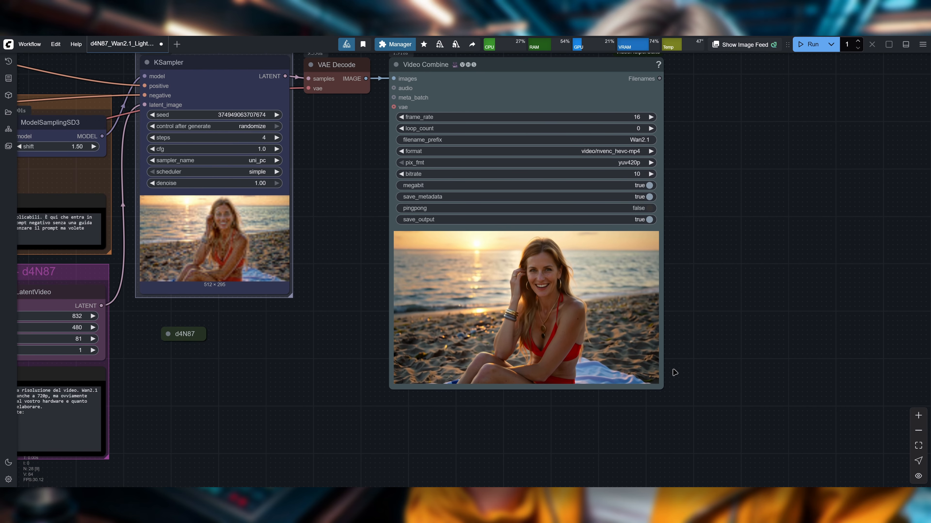
# Switch to the ComfyUI console to check the generation log and execution time, and return to the workflow
pyautogui.hotkey('alt', 'Tab')
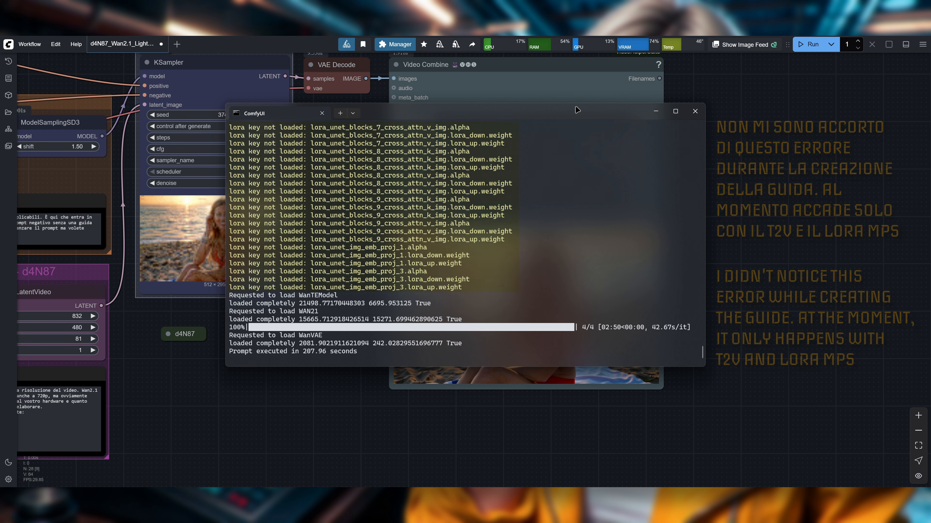
pyautogui.click(781, 290)
pyautogui.hscroll(-3, 752, 280)
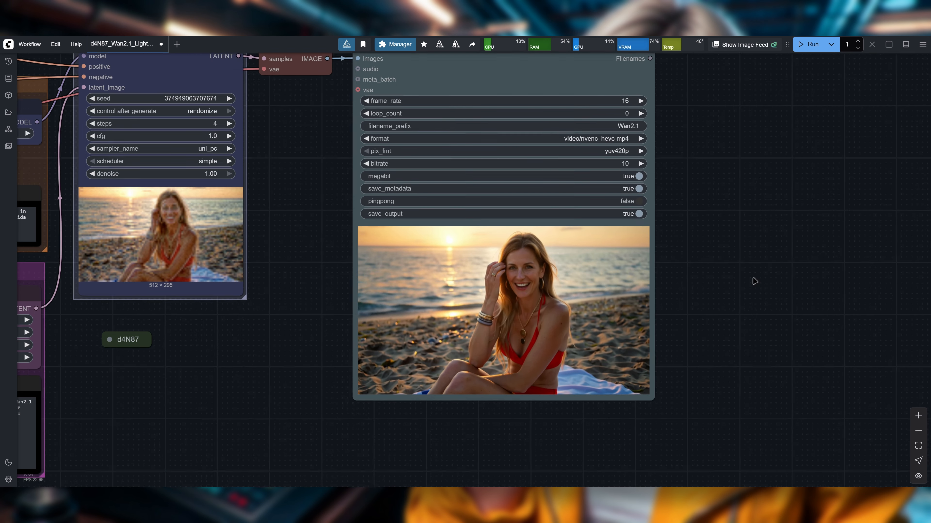
# Review the executed text-to-video workflow from the LoRA loaders and prompts through to the video output
pyautogui.hscroll(-1, 341, 382)
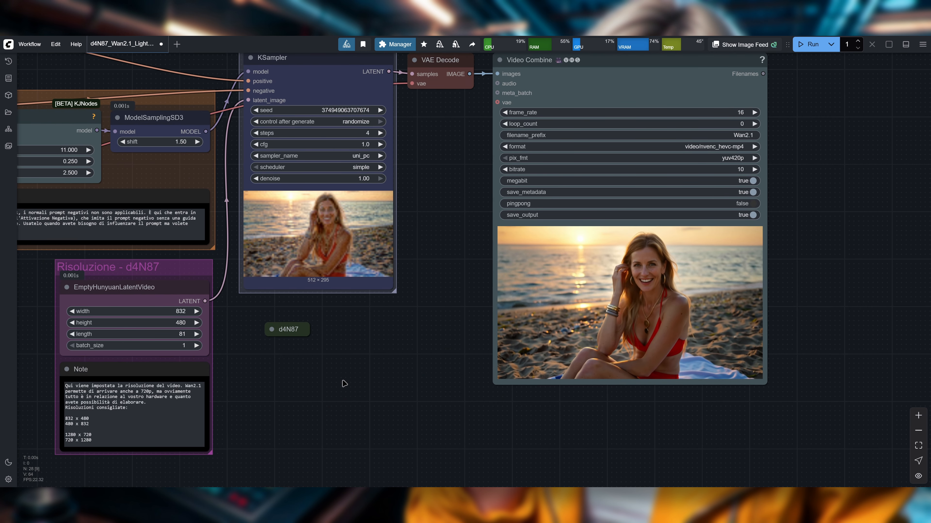
pyautogui.scroll(-1, 341, 379)
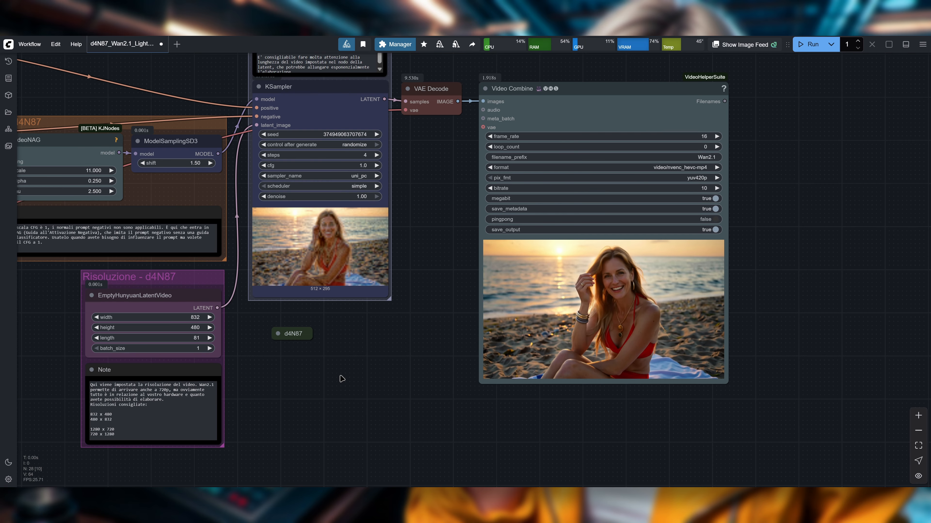
pyautogui.scroll(-1, 341, 379)
pyautogui.hscroll(-2, 370, 401)
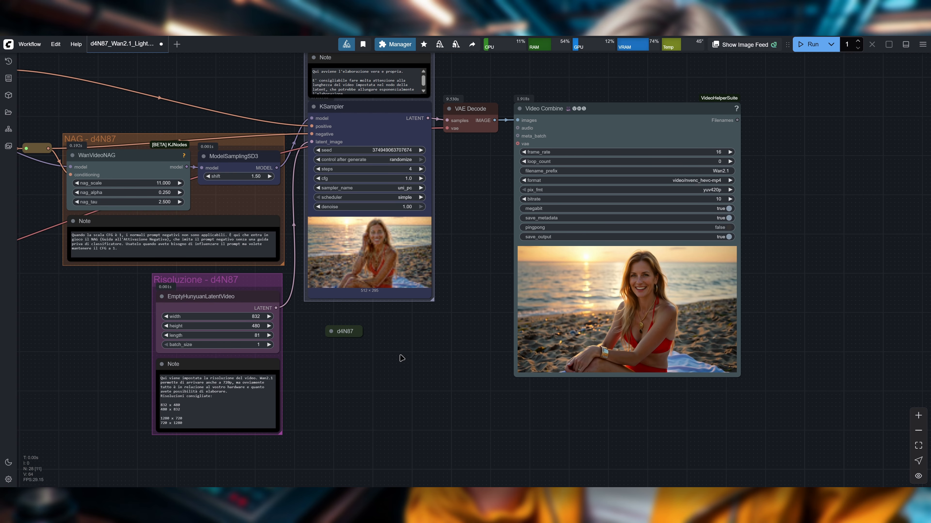
pyautogui.moveTo(402, 359); pyautogui.dragTo(453, 366)
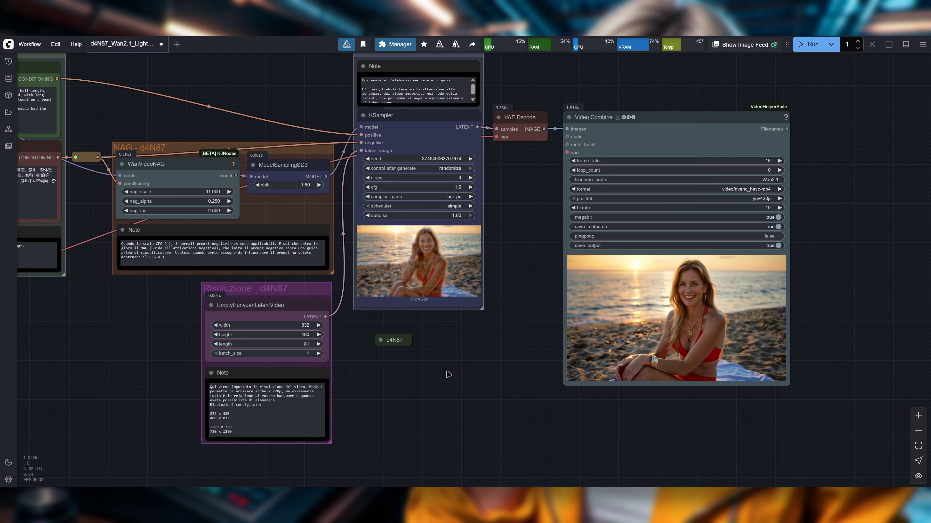
pyautogui.moveTo(448, 374); pyautogui.dragTo(476, 389)
pyautogui.scroll(-3, 473, 392)
pyautogui.moveTo(50, 392); pyautogui.dragTo(450, 384)
pyautogui.moveTo(509, 391); pyautogui.dragTo(305, 369)
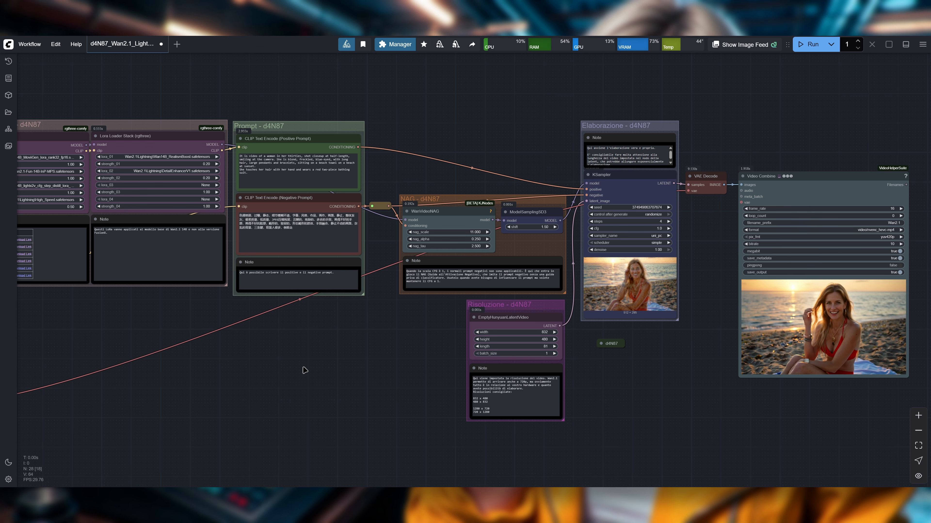
pyautogui.scroll(1, 306, 370)
pyautogui.moveTo(313, 373); pyautogui.dragTo(59, 365)
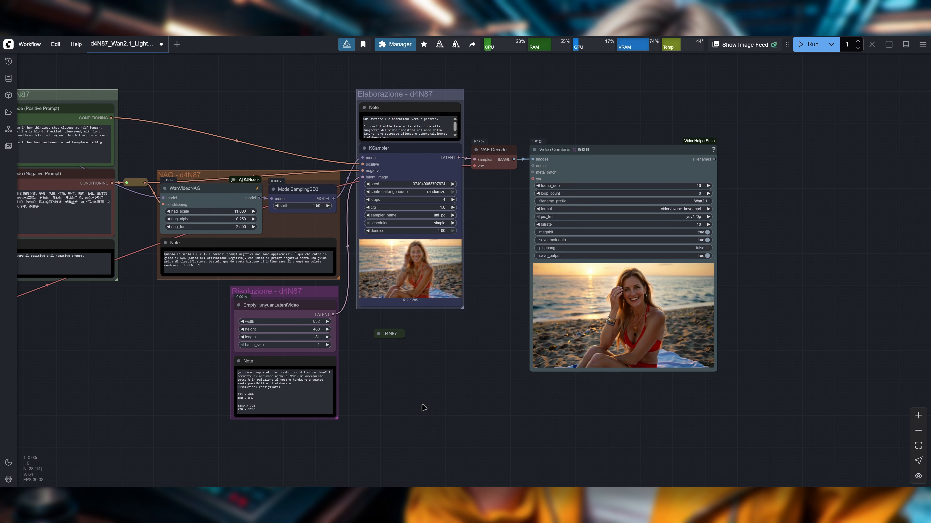
pyautogui.moveTo(420, 378); pyautogui.dragTo(463, 381)
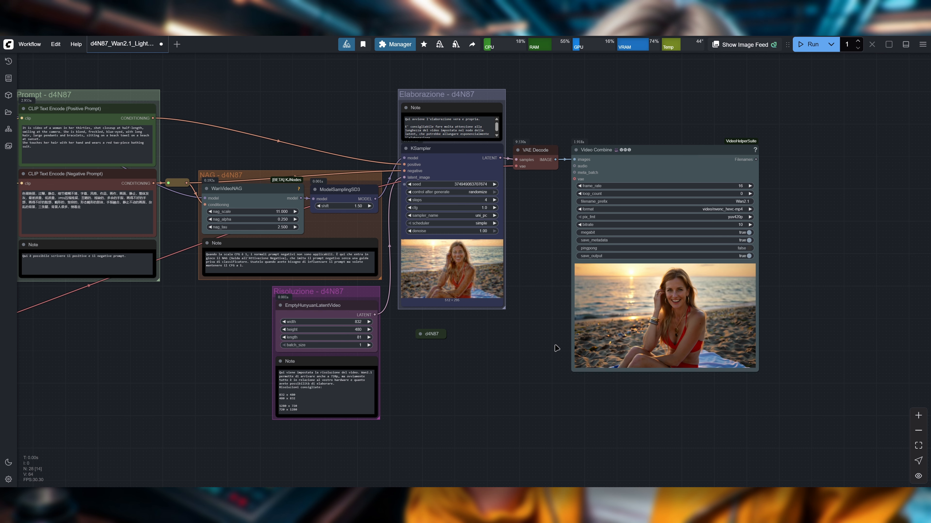
pyautogui.moveTo(530, 390); pyautogui.dragTo(806, 347)
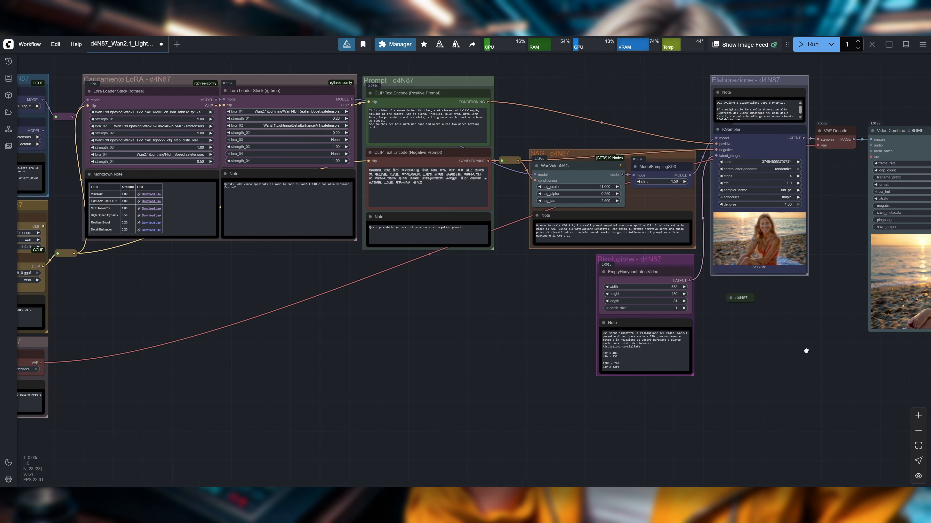
pyautogui.moveTo(308, 374)
pyautogui.mouseDown()
pyautogui.moveTo(519, 396)
pyautogui.moveTo(297, 374)
pyautogui.mouseUp()
pyautogui.moveTo(665, 389); pyautogui.dragTo(386, 389)
pyautogui.moveTo(603, 376); pyautogui.dragTo(511, 383)
pyautogui.scroll(2, 532, 378)
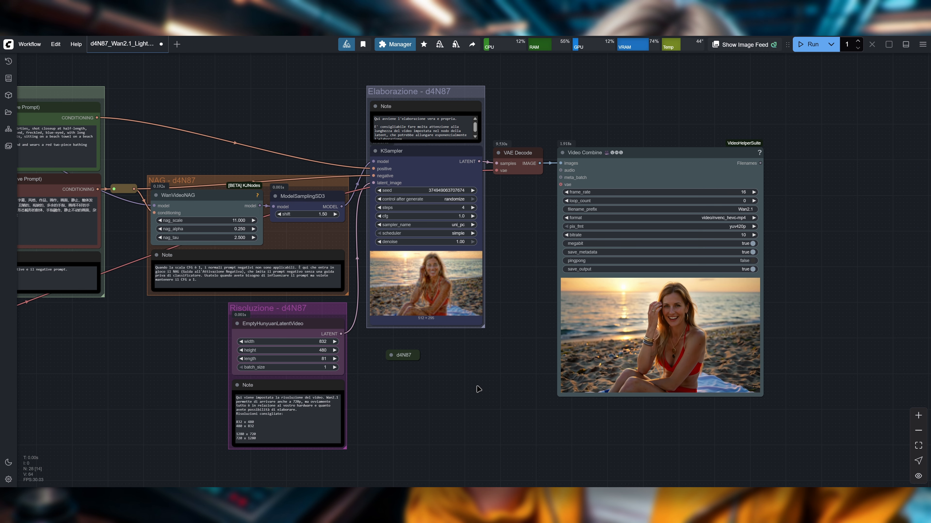
pyautogui.moveTo(474, 397); pyautogui.dragTo(475, 396)
pyautogui.scroll(-2, 476, 396)
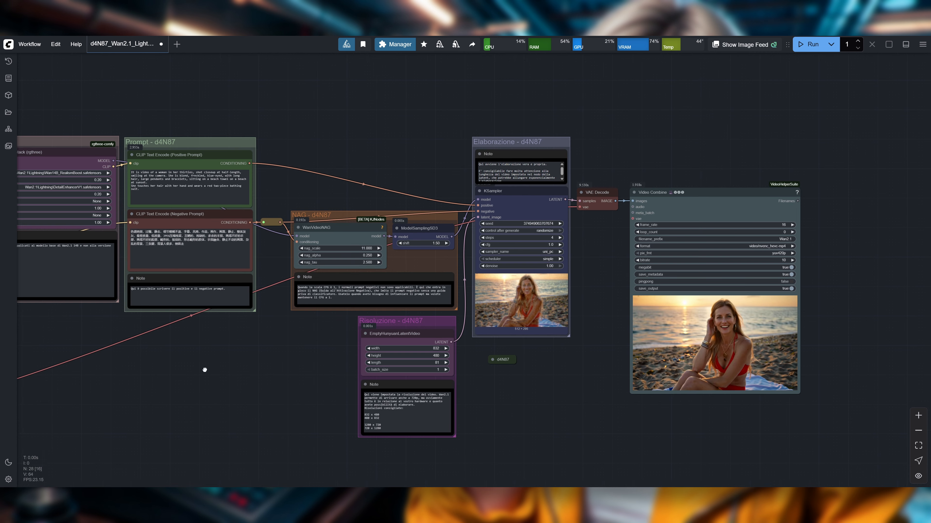
pyautogui.hscroll(-5, 164, 374)
# Open the workflow file d4N87_Wan2.1_Lightning_LoRa_I2V_v0.1.json from the Wan2.1 folder
pyautogui.click(29, 44)
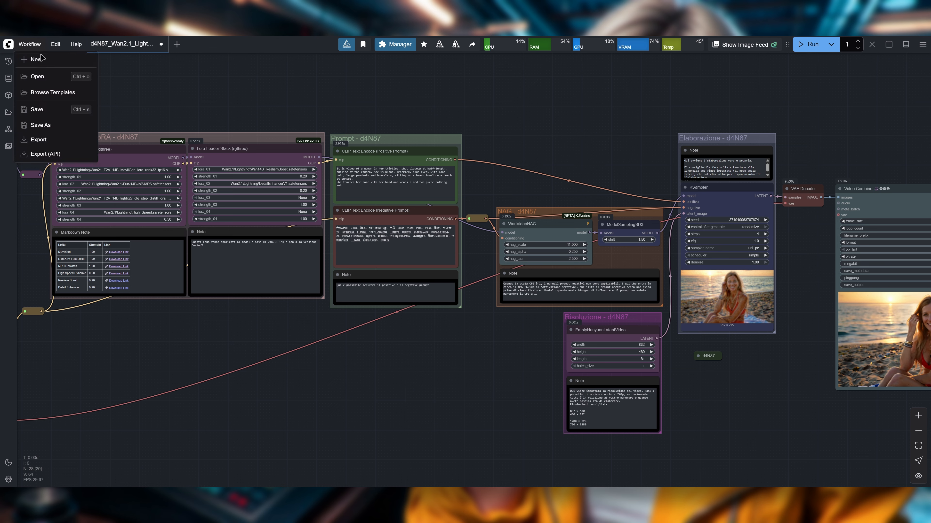
pyautogui.click(36, 77)
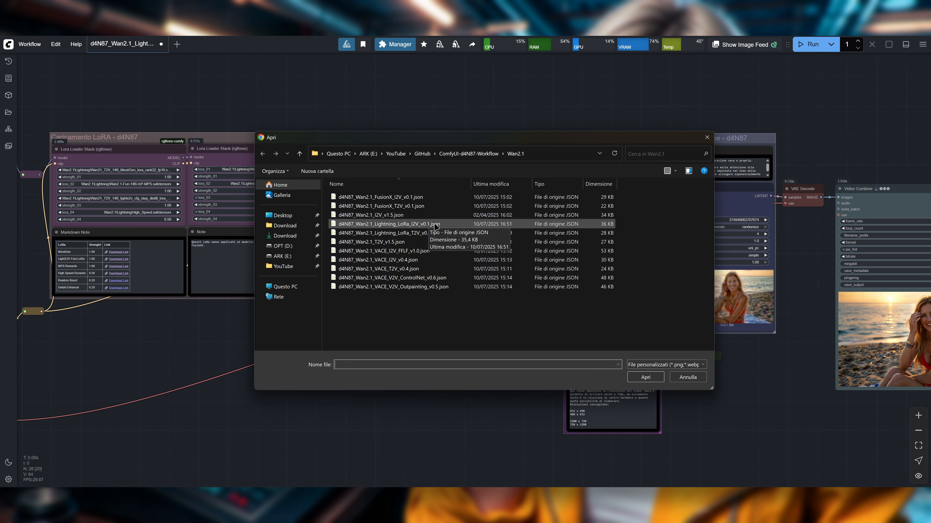
pyautogui.doubleClick(388, 233)
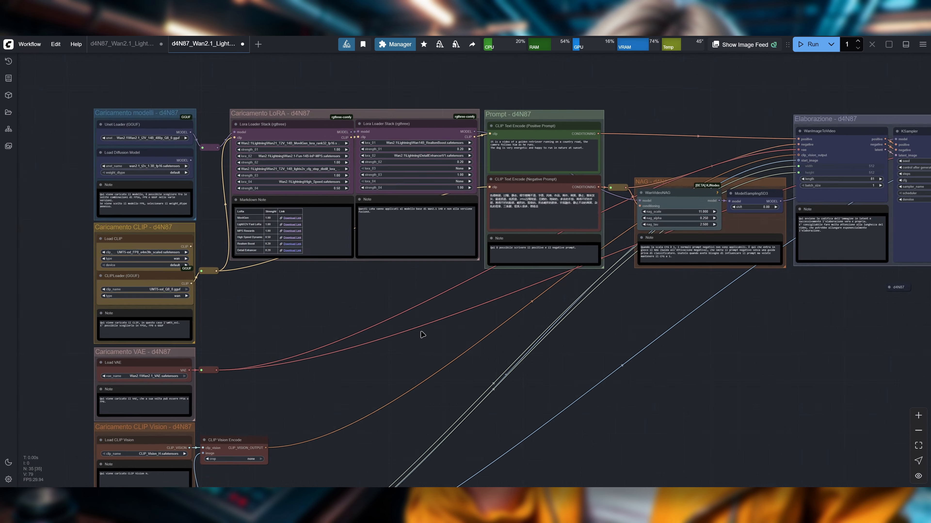
# Examine the image-to-video workflow's model and LoRA loaders, prompts, NAG, WanImageToVideo, KSampler and Color Match nodes
pyautogui.moveTo(423, 335); pyautogui.dragTo(468, 326)
pyautogui.moveTo(475, 143); pyautogui.dragTo(363, 428)
pyautogui.scroll(3, 588, 275)
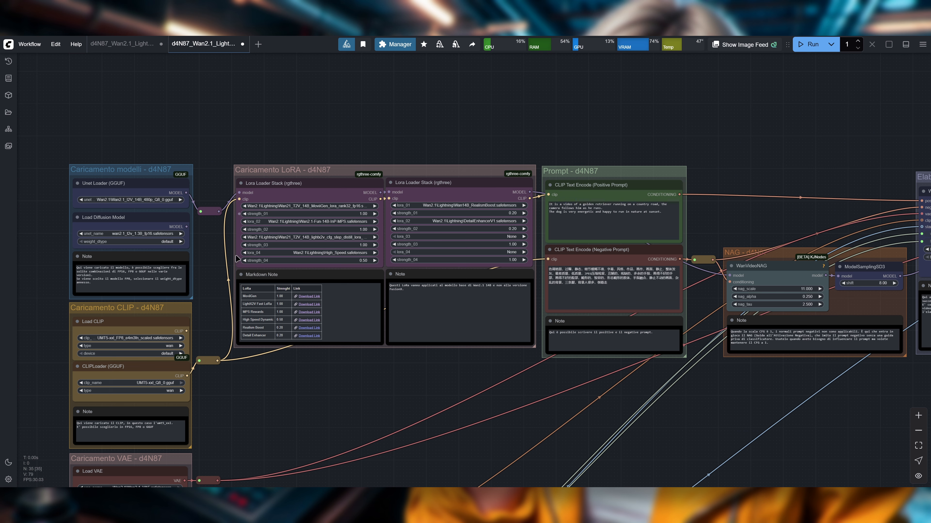
pyautogui.scroll(5, 168, 201)
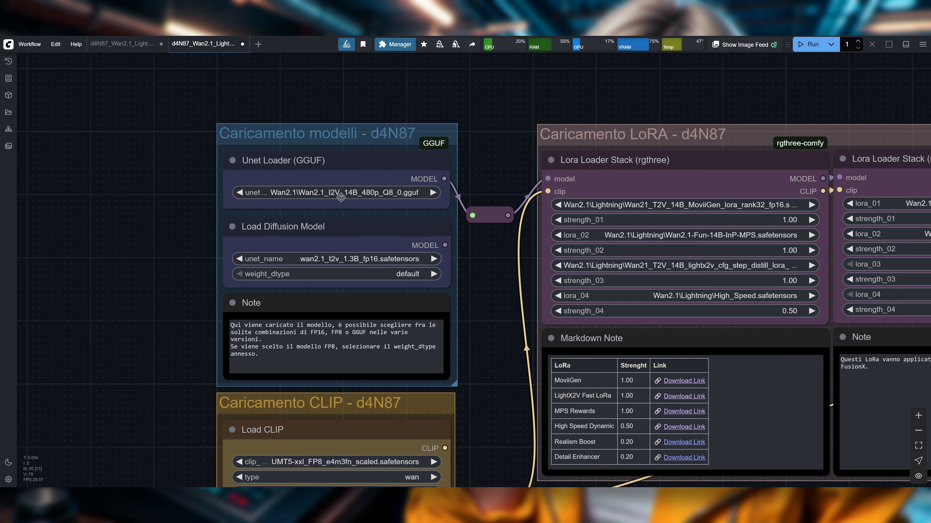
pyautogui.scroll(-5, 394, 205)
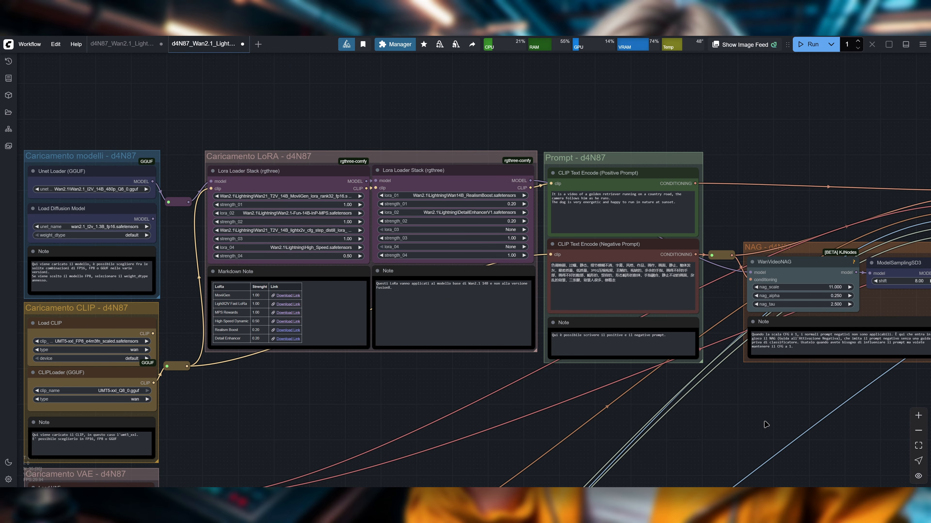
pyautogui.moveTo(765, 425); pyautogui.dragTo(388, 400)
pyautogui.moveTo(664, 410); pyautogui.dragTo(359, 402)
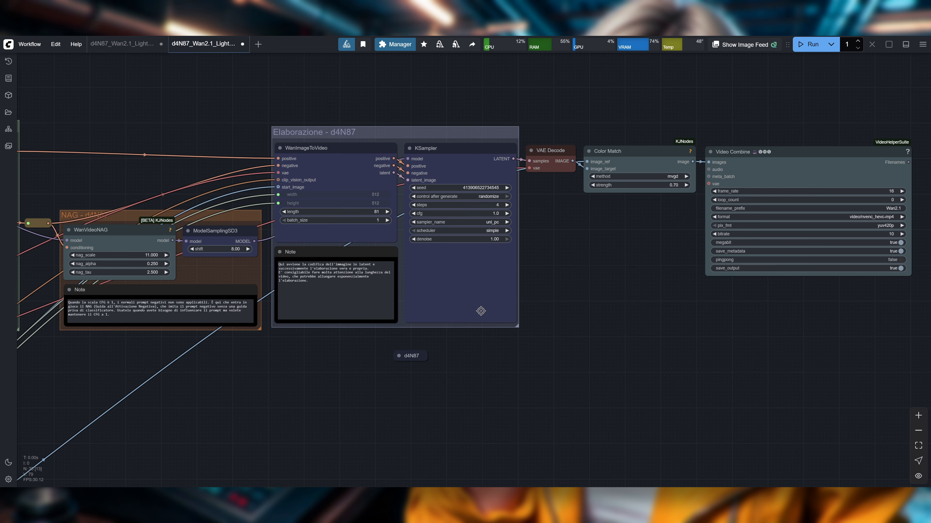
pyautogui.moveTo(263, 356); pyautogui.dragTo(374, 359)
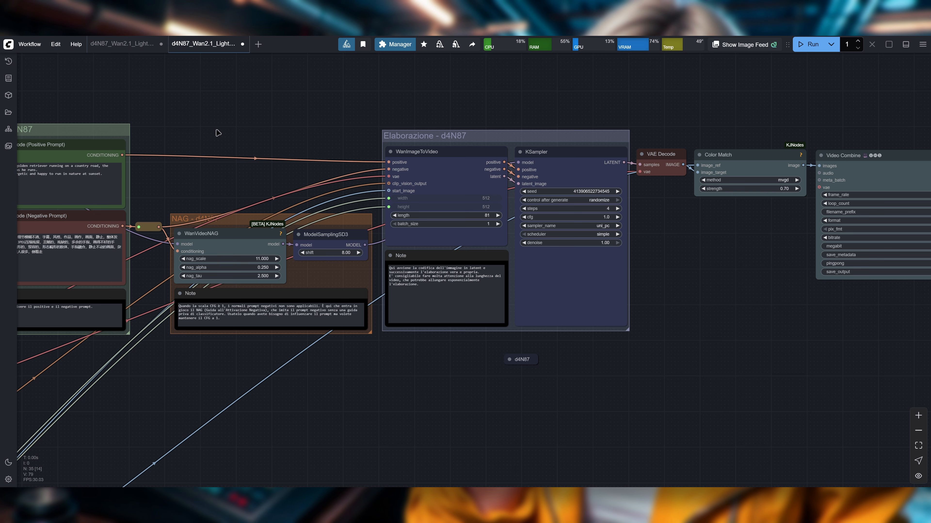
# Examine the image-to-video workflow's final nodes, VAE Decode, Color Match and Video Combine, and how they follow from the earlier groups
pyautogui.moveTo(297, 398); pyautogui.dragTo(396, 394)
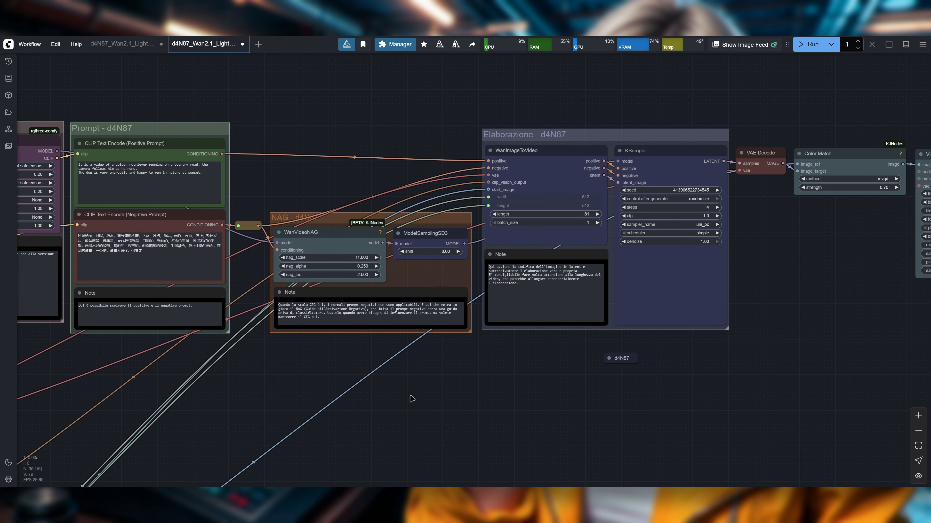
pyautogui.hscroll(5, 509, 274)
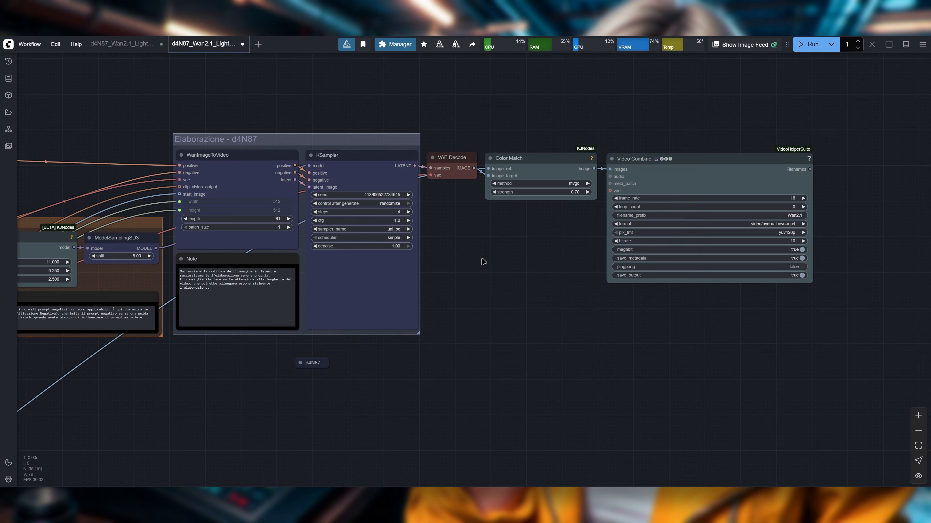
pyautogui.hscroll(-2, 491, 264)
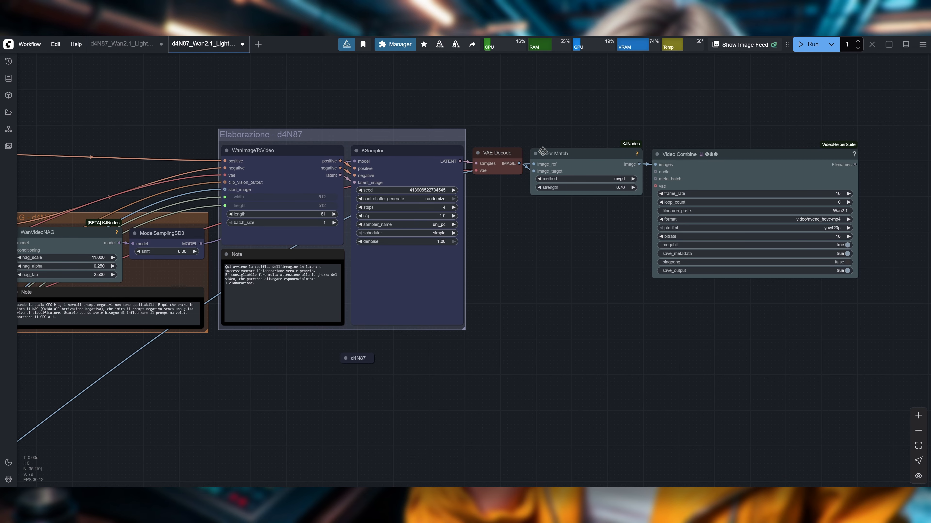
pyautogui.hscroll(-2, 602, 271)
pyautogui.scroll(-2, 602, 270)
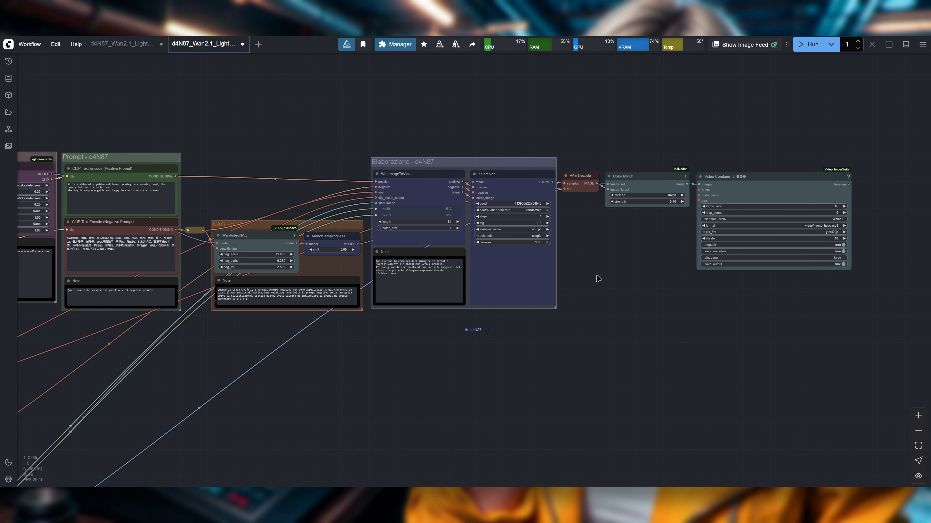
pyautogui.scroll(-2, 475, 395)
pyautogui.scroll(-2, 507, 344)
pyautogui.scroll(-5, 534, 206)
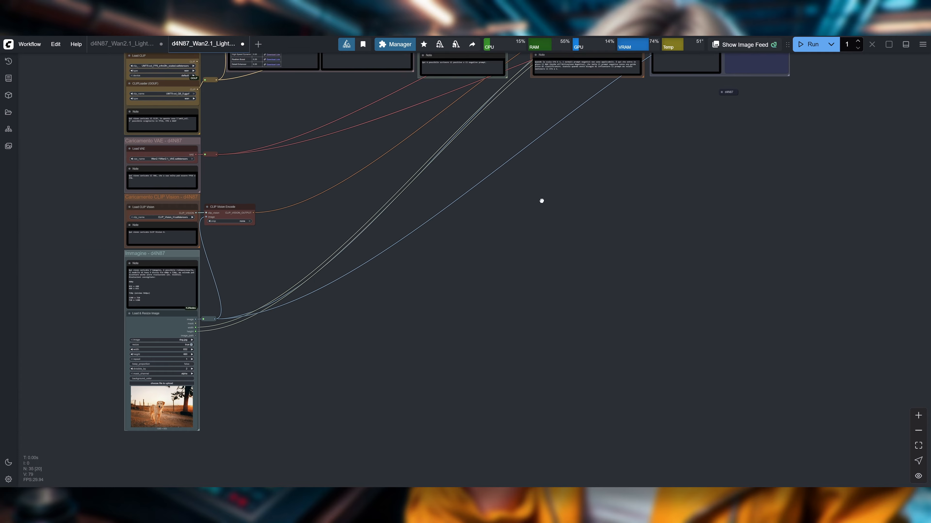
pyautogui.scroll(5, 434, 385)
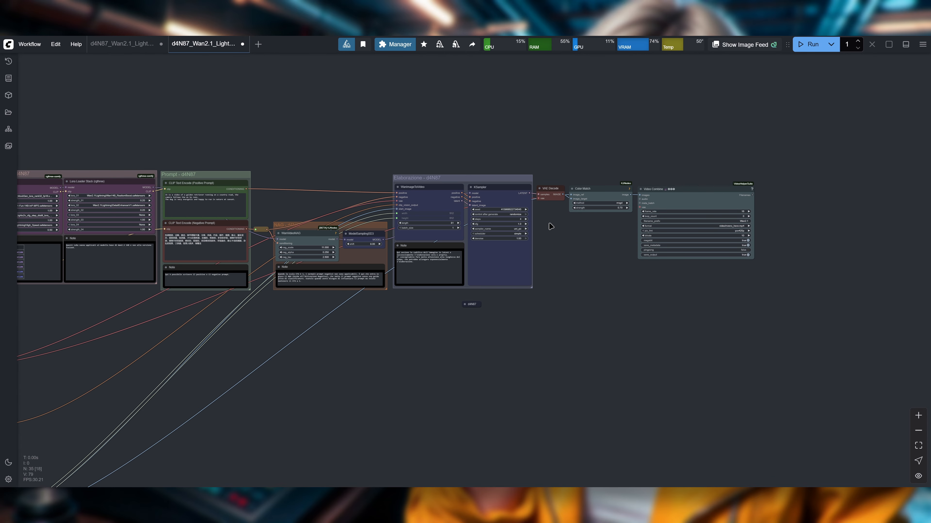
pyautogui.scroll(4, 549, 227)
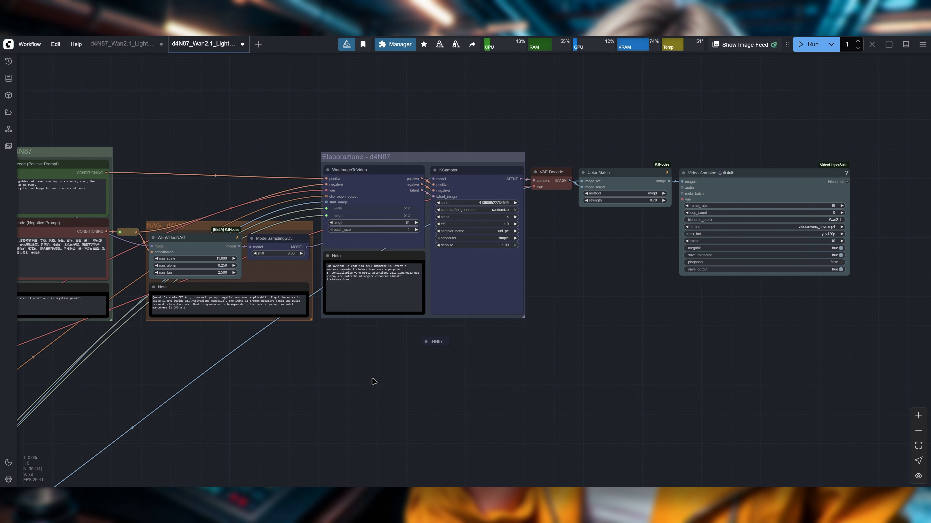
pyautogui.moveTo(386, 378); pyautogui.dragTo(567, 351)
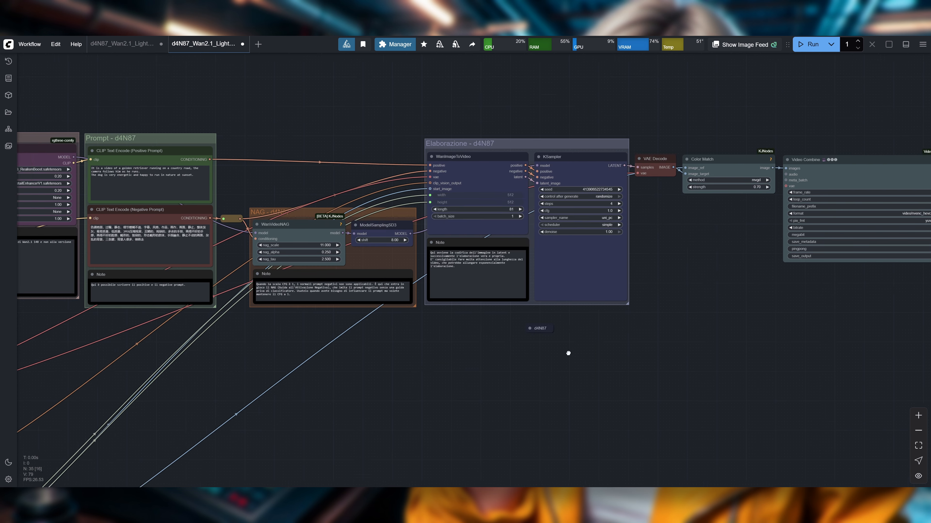
pyautogui.moveTo(371, 362); pyautogui.dragTo(602, 357)
pyautogui.moveTo(389, 356); pyautogui.dragTo(129, 378)
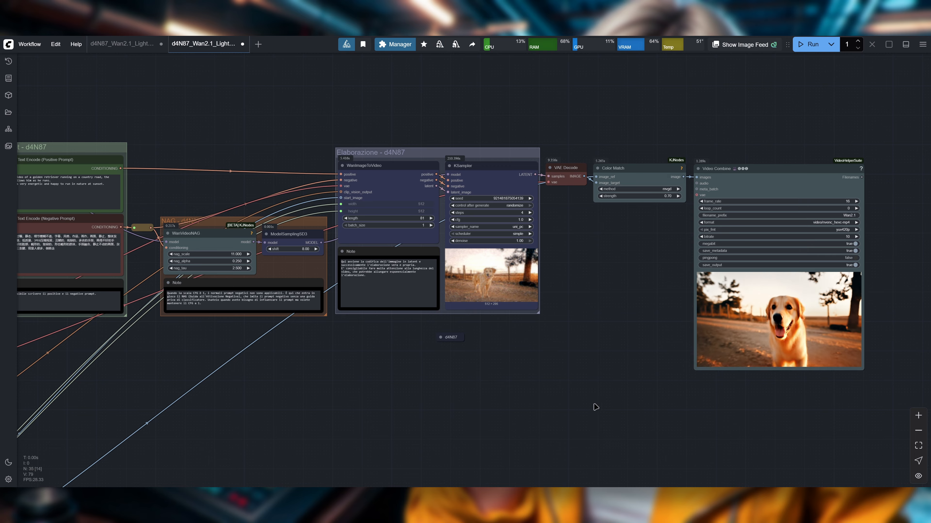
# Inspect the generated golden retriever video up close in the Video Combine node
pyautogui.moveTo(592, 405); pyautogui.dragTo(388, 386)
pyautogui.scroll(2, 676, 321)
pyautogui.scroll(4, 675, 322)
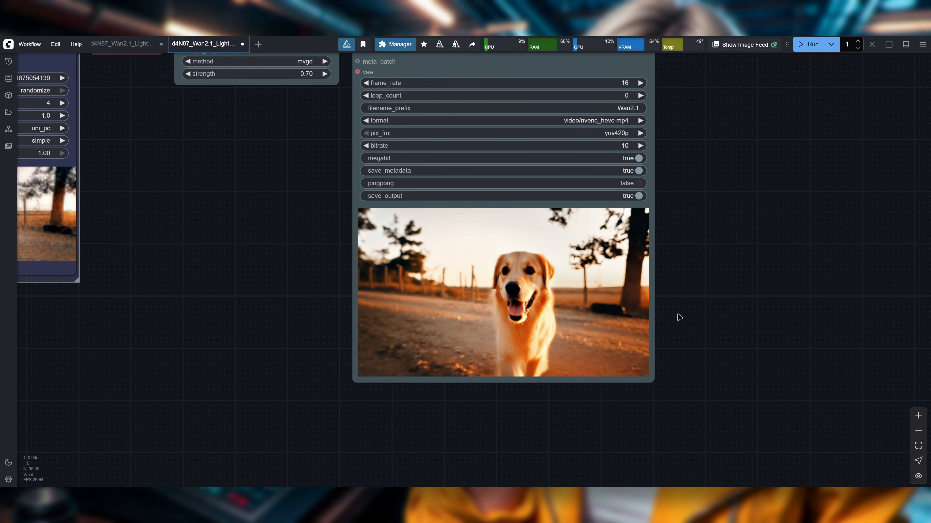
pyautogui.scroll(1, 680, 317)
pyautogui.scroll(1, 679, 316)
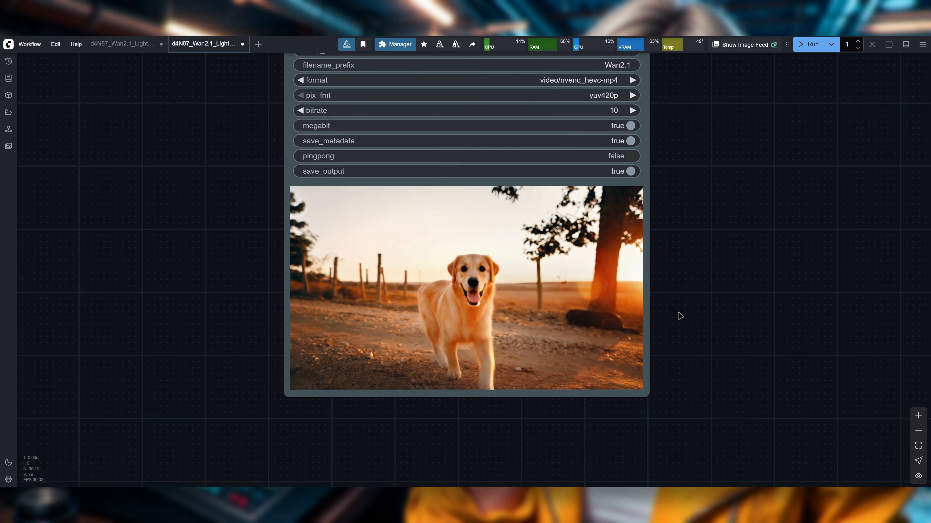
pyautogui.moveTo(680, 316); pyautogui.dragTo(711, 318)
pyautogui.scroll(-4, 195, 389)
# Examine the source image dog.jpg and its resize settings in the Load & Resize Image node
pyautogui.moveTo(196, 389); pyautogui.dragTo(469, 362)
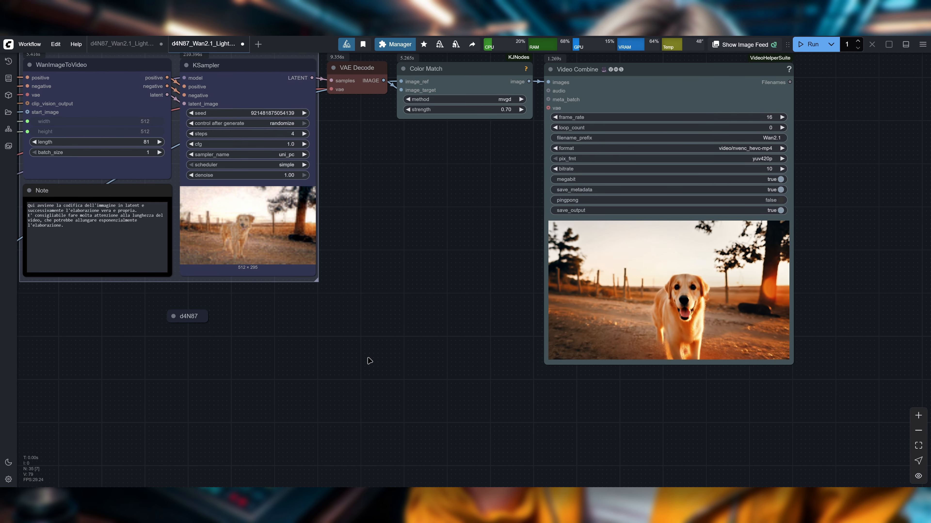
pyautogui.moveTo(368, 359); pyautogui.dragTo(441, 339)
pyautogui.scroll(6, 416, 318)
pyautogui.scroll(-5, 750, 280)
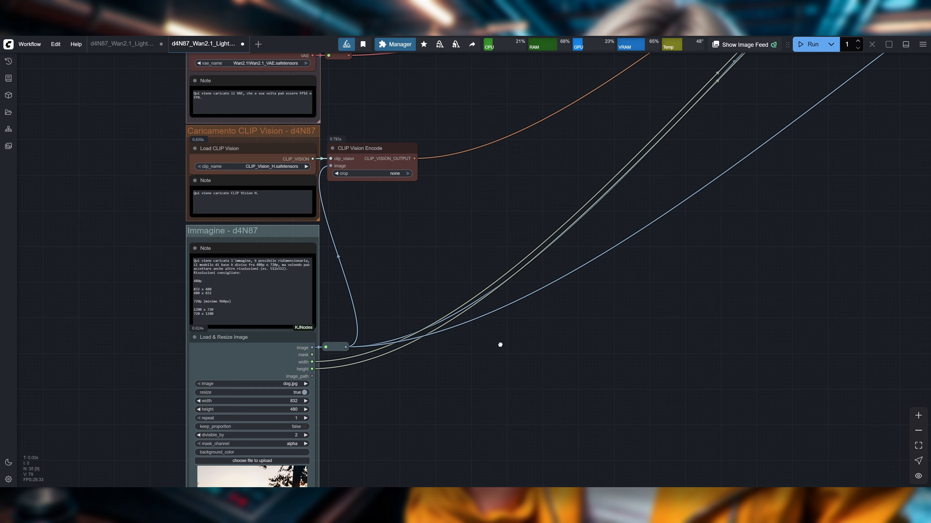
pyautogui.moveTo(499, 343); pyautogui.dragTo(588, 226)
pyautogui.scroll(5, 446, 275)
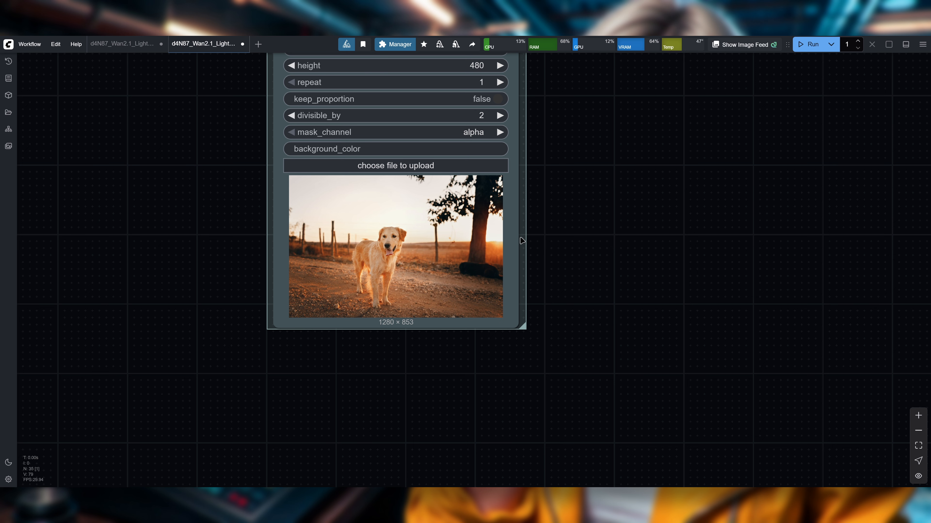
pyautogui.moveTo(611, 190); pyautogui.dragTo(535, 249)
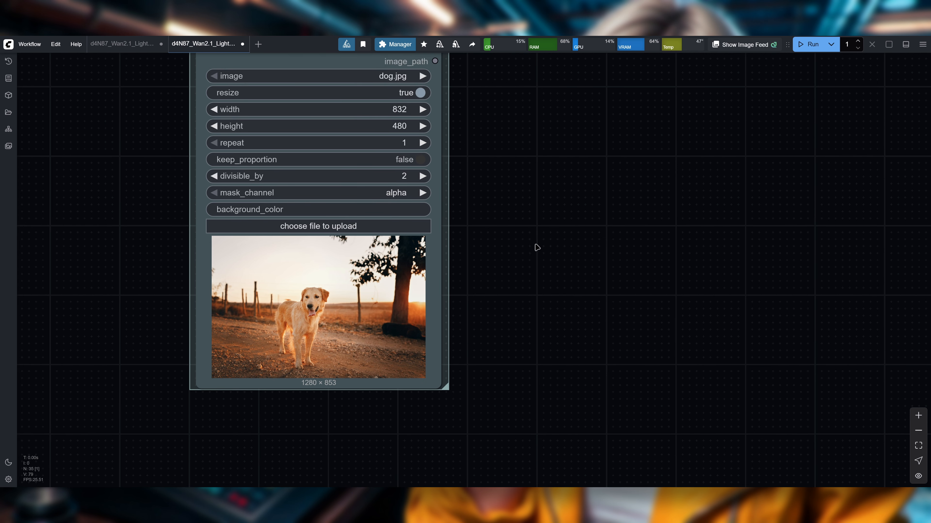
pyautogui.scroll(-1, 537, 253)
pyautogui.moveTo(645, 196); pyautogui.dragTo(538, 272)
# Return to the Video Combine node and compare the generated video with the source image
pyautogui.scroll(-6, 538, 273)
pyautogui.moveTo(711, 180); pyautogui.dragTo(333, 357)
pyautogui.scroll(-3, 460, 266)
pyautogui.moveTo(668, 180); pyautogui.dragTo(367, 394)
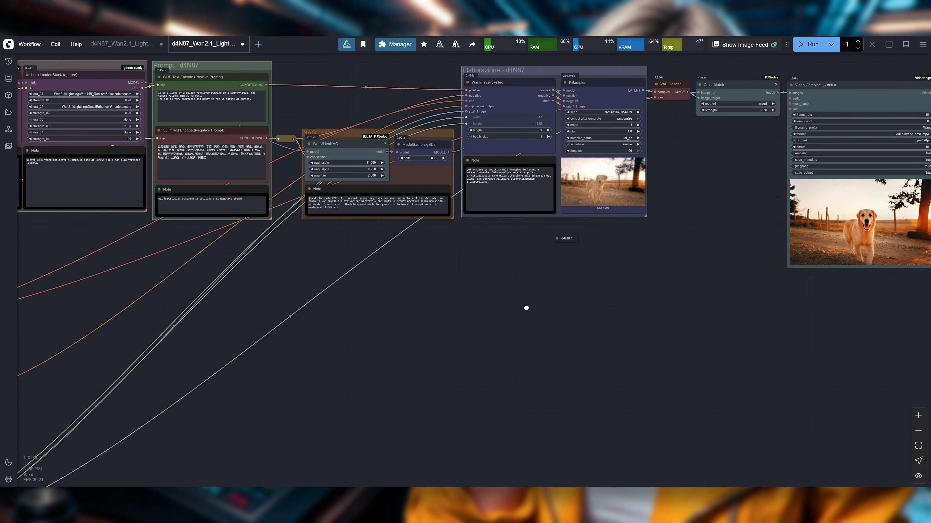
pyautogui.moveTo(701, 241); pyautogui.dragTo(337, 366)
pyautogui.scroll(3, 402, 356)
pyautogui.scroll(4, 403, 357)
pyautogui.moveTo(758, 326); pyautogui.dragTo(661, 328)
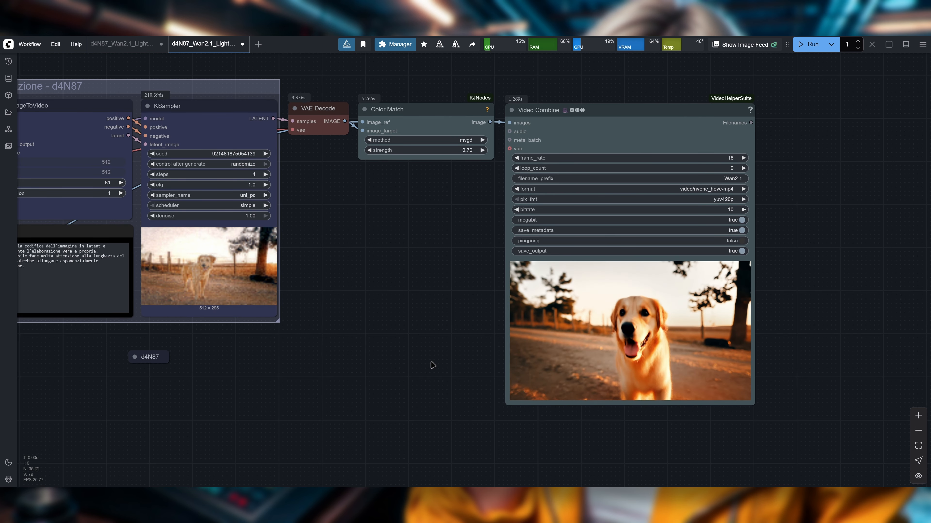
# Switch to the ComfyUI console to check the image-to-video log and execution time, and return to the workflow
pyautogui.hotkey('alt', 'Tab')
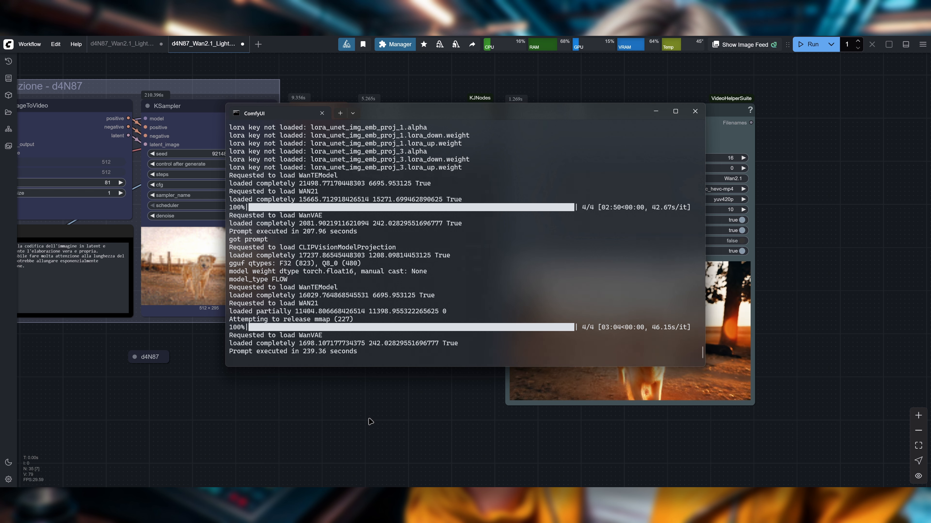
pyautogui.click(311, 405)
pyautogui.moveTo(312, 405); pyautogui.dragTo(398, 408)
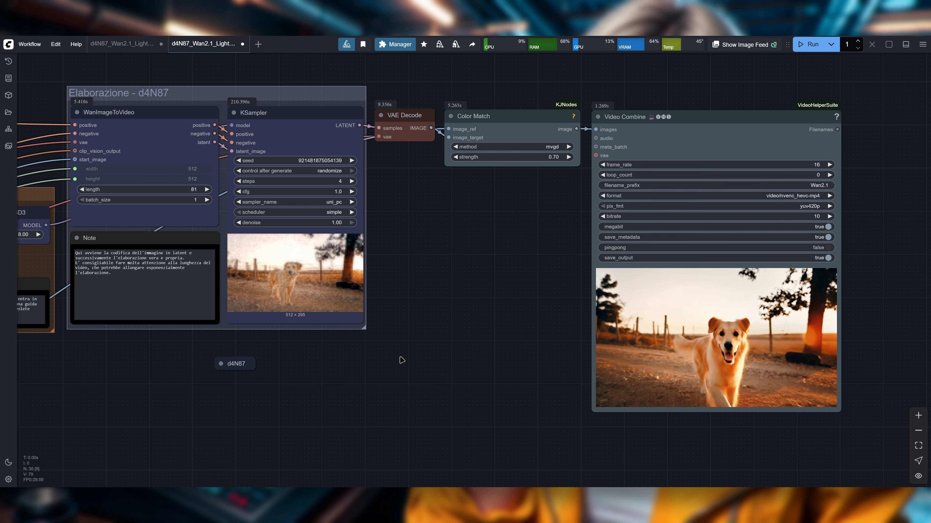
# Examine the KSampler preview and the Color Match node's method setting alongside the generated video
pyautogui.moveTo(402, 360); pyautogui.dragTo(412, 362)
pyautogui.scroll(-1, 408, 362)
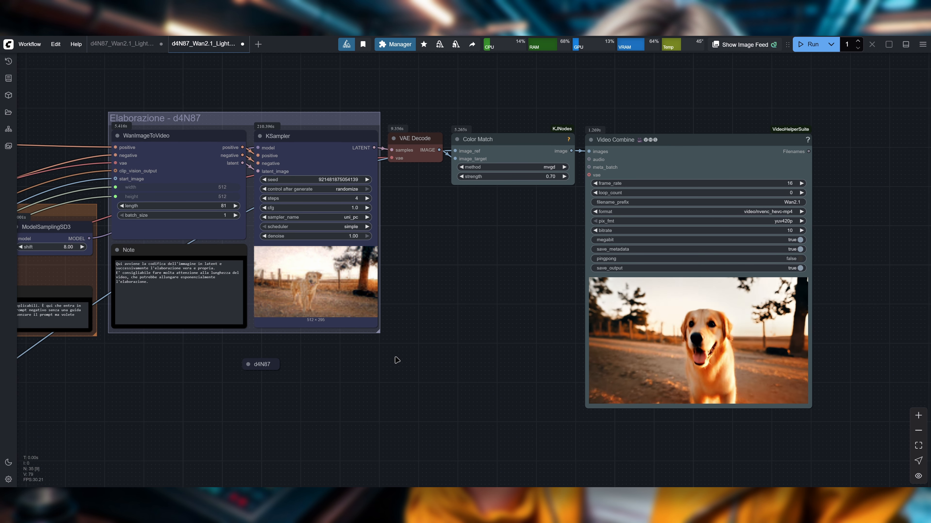
pyautogui.moveTo(373, 368); pyautogui.dragTo(389, 369)
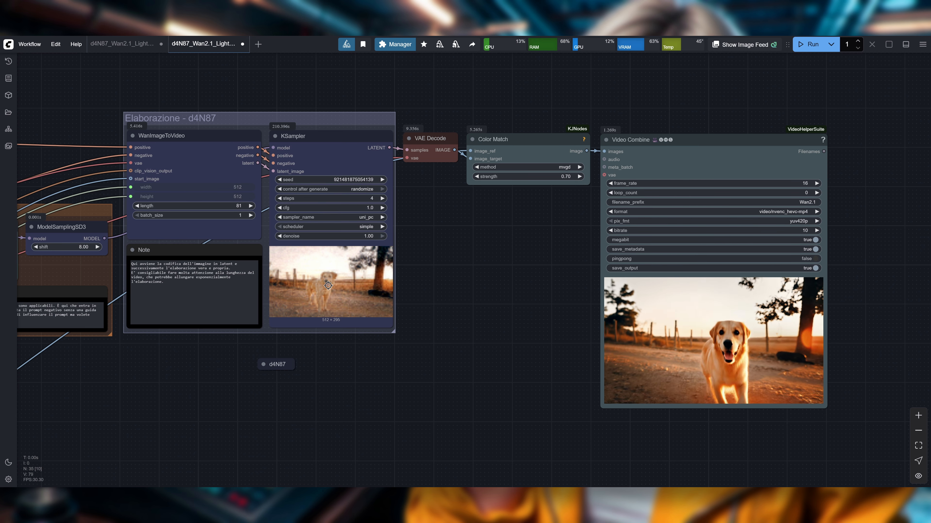
pyautogui.scroll(1, 523, 233)
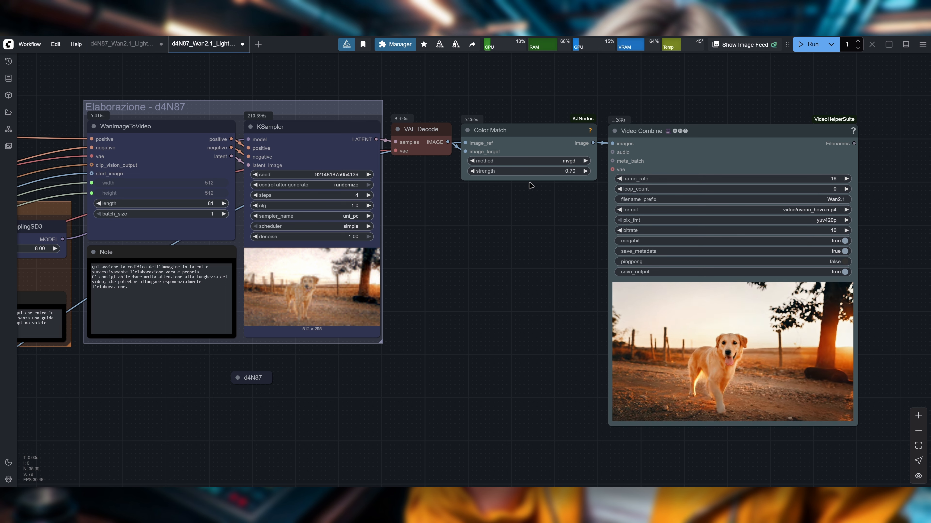
pyautogui.click(565, 161)
pyautogui.click(558, 217)
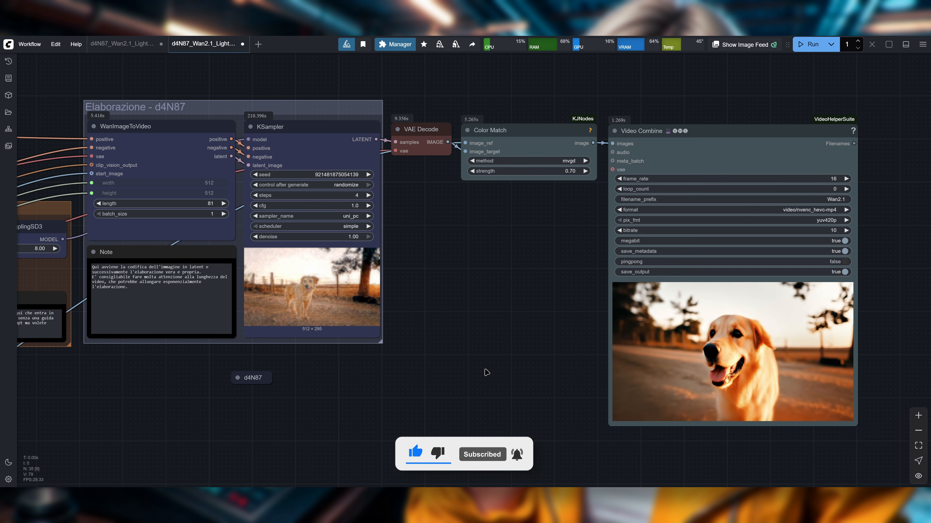
# Review the executed image-to-video workflow from the model and LoRA loaders and prompts through to the video output
pyautogui.scroll(-3, 566, 272)
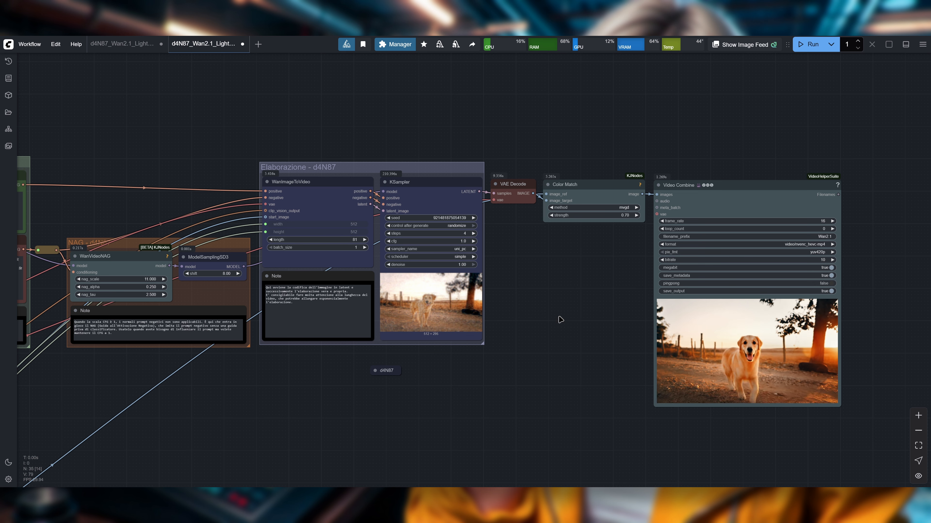
pyautogui.moveTo(561, 339); pyautogui.dragTo(657, 316)
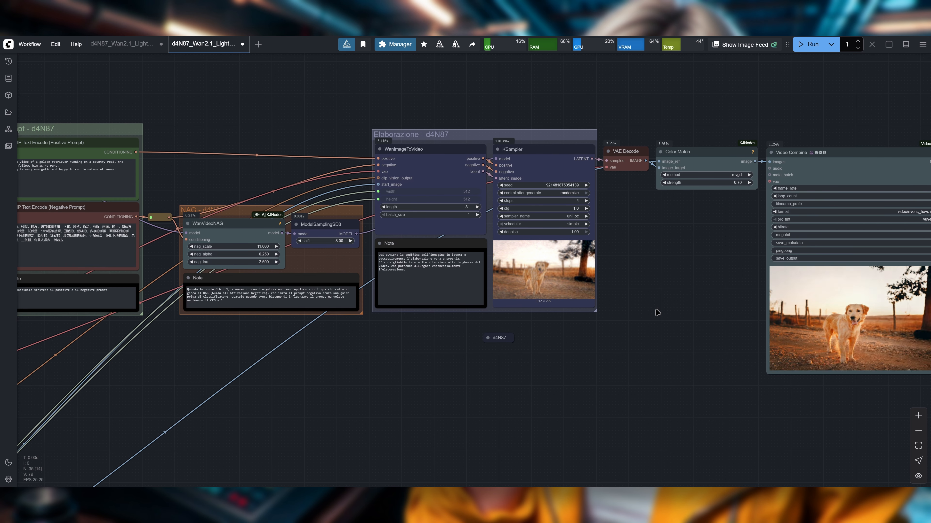
pyautogui.scroll(-2, 656, 316)
pyautogui.moveTo(551, 357); pyautogui.dragTo(500, 364)
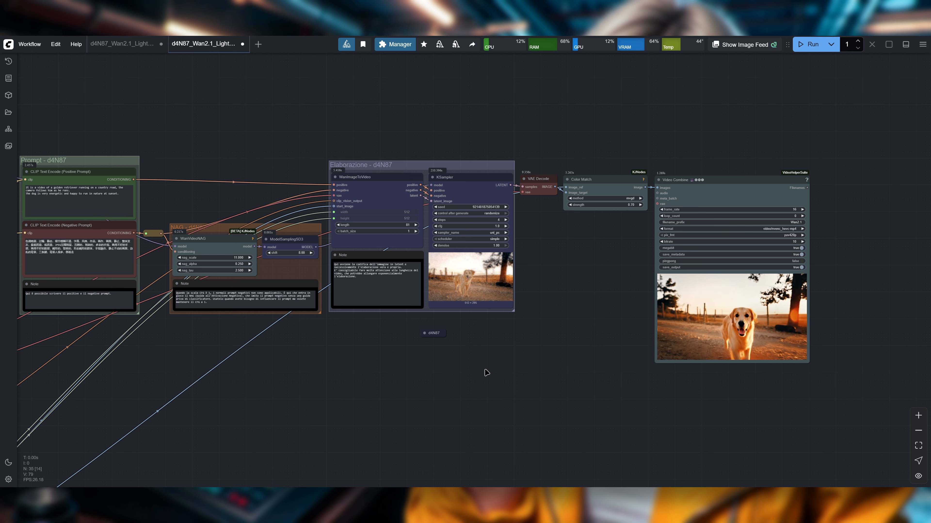
pyautogui.moveTo(486, 373); pyautogui.dragTo(588, 380)
pyautogui.moveTo(291, 409); pyautogui.dragTo(519, 381)
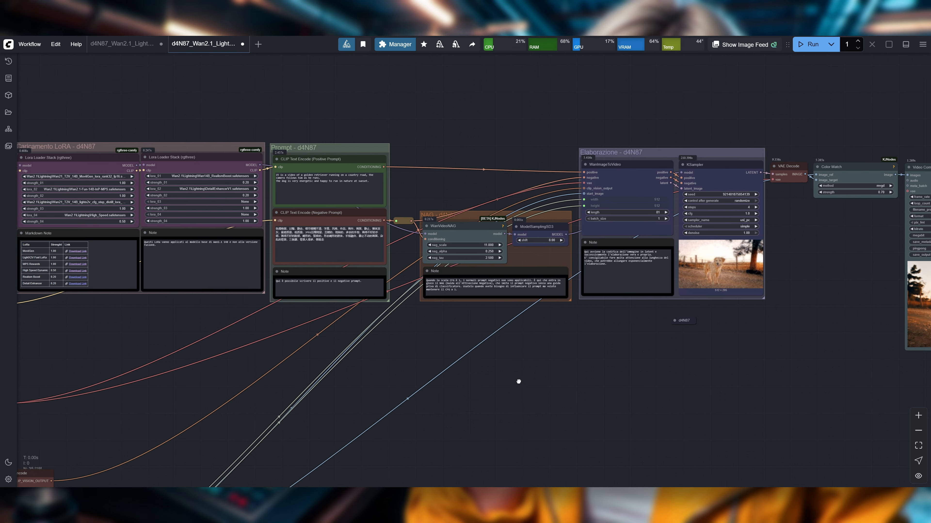
pyautogui.moveTo(334, 407); pyautogui.dragTo(461, 379)
pyautogui.moveTo(292, 372); pyautogui.dragTo(429, 366)
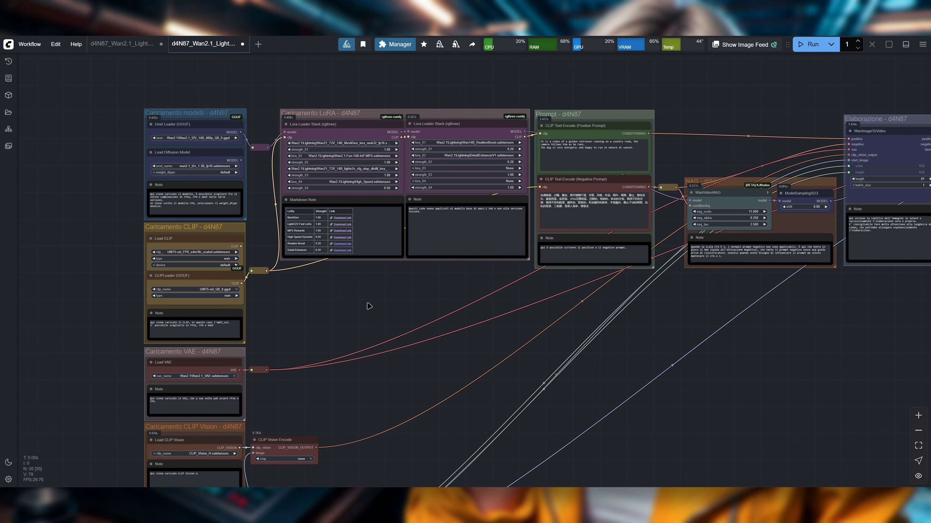
pyautogui.moveTo(613, 341); pyautogui.dragTo(310, 370)
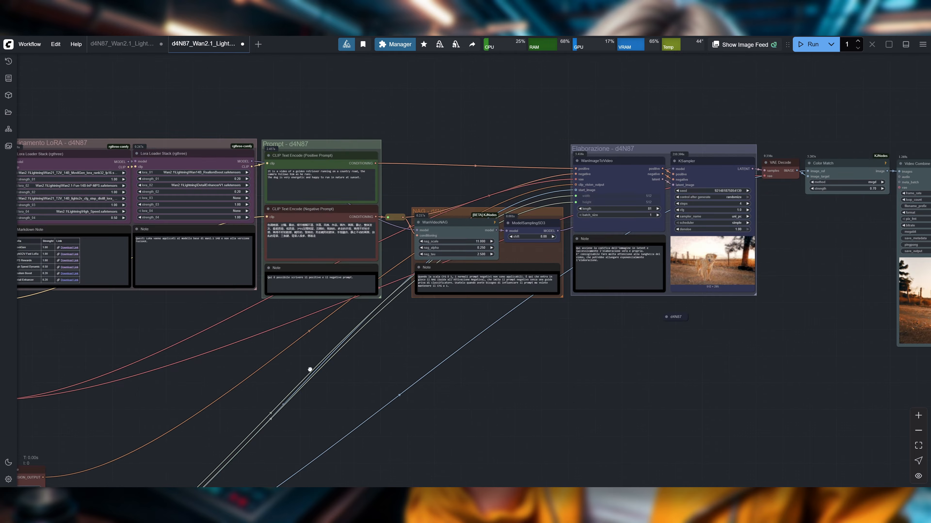
pyautogui.moveTo(407, 367); pyautogui.dragTo(190, 366)
pyautogui.moveTo(618, 364); pyautogui.dragTo(549, 355)
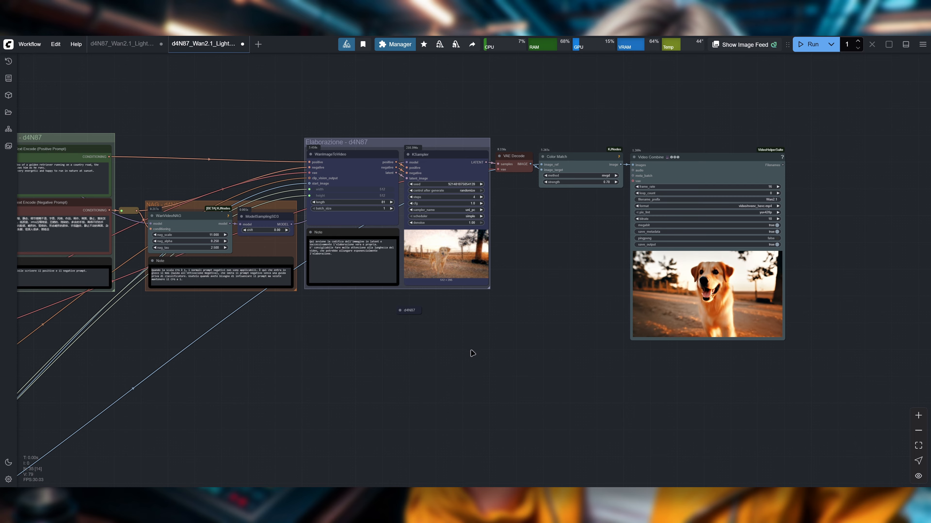
pyautogui.moveTo(477, 354); pyautogui.dragTo(551, 368)
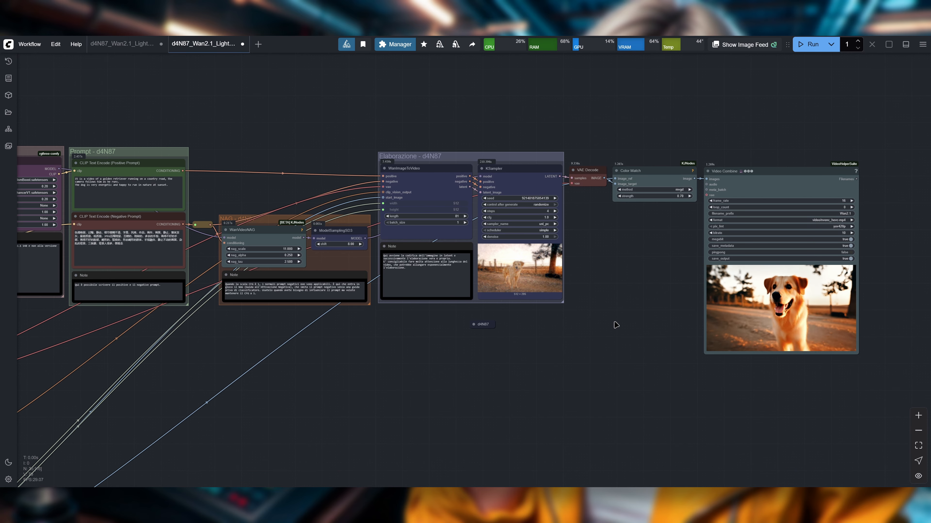
pyautogui.scroll(2, 616, 325)
pyautogui.moveTo(509, 351); pyautogui.dragTo(552, 352)
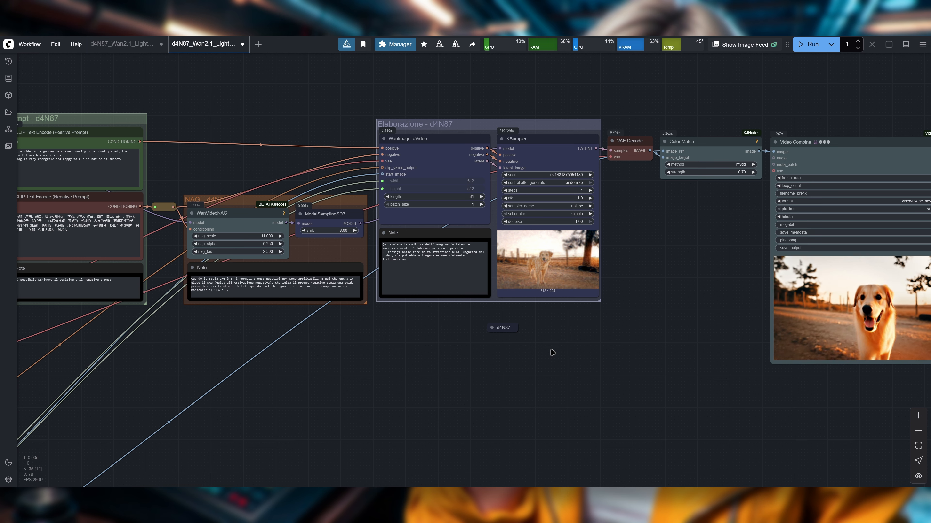
pyautogui.scroll(-1, 514, 351)
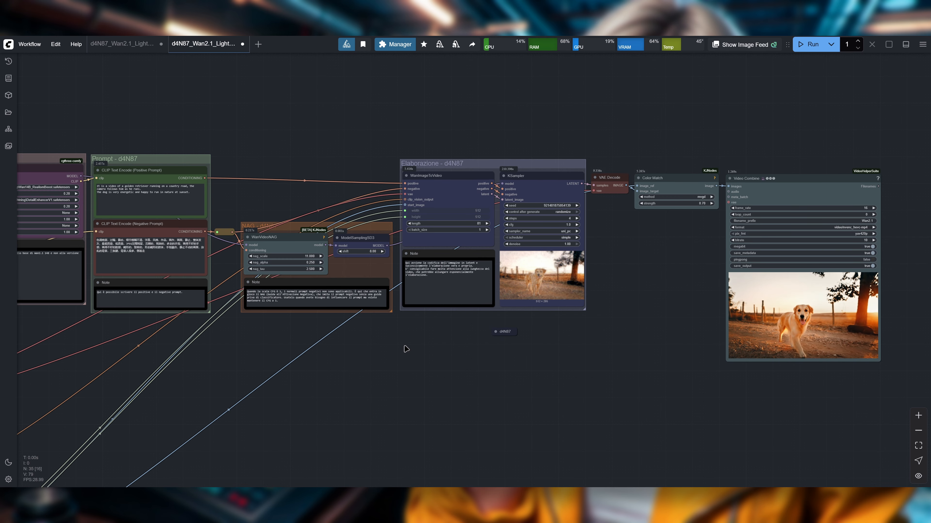
pyautogui.moveTo(423, 356); pyautogui.dragTo(504, 358)
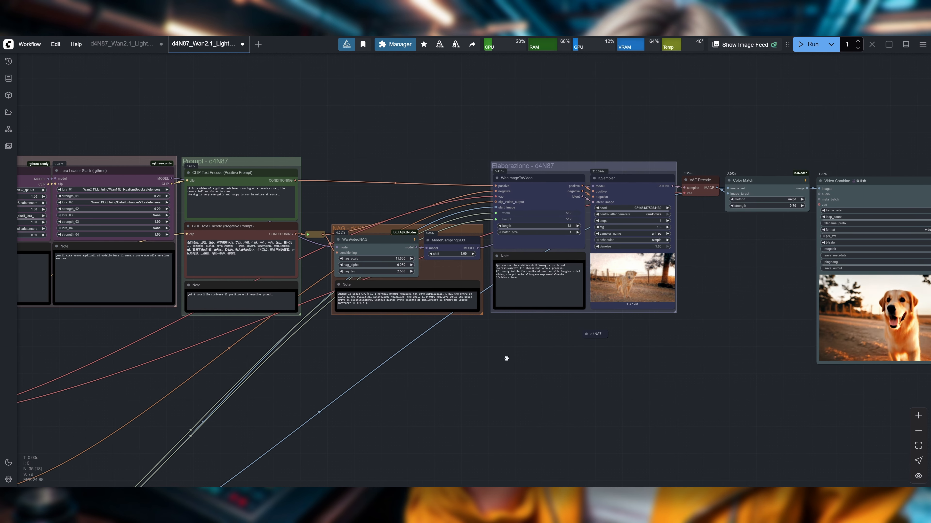
pyautogui.moveTo(426, 358); pyautogui.dragTo(530, 357)
pyautogui.scroll(3, 518, 378)
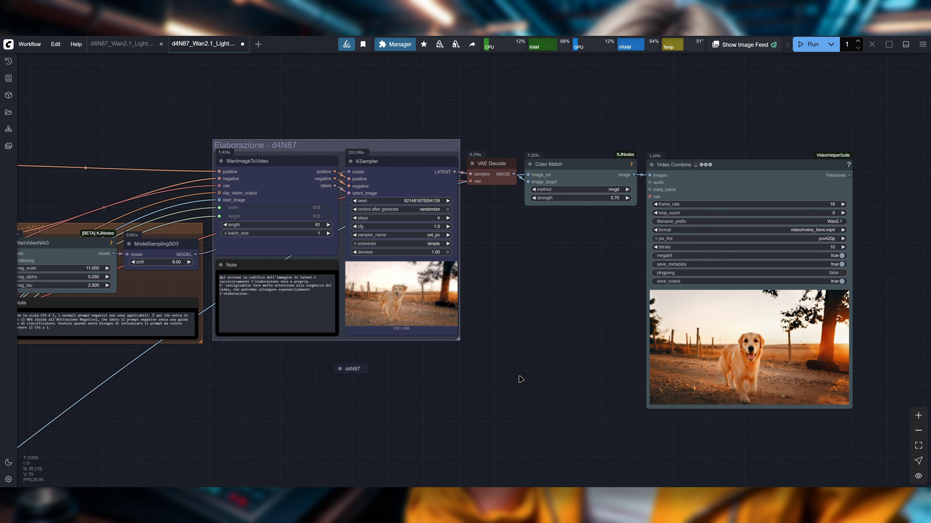
# Examine the generated dog video in the Video Combine node alongside the KSampler preview and the Color Match node
pyautogui.scroll(2, 905, 367)
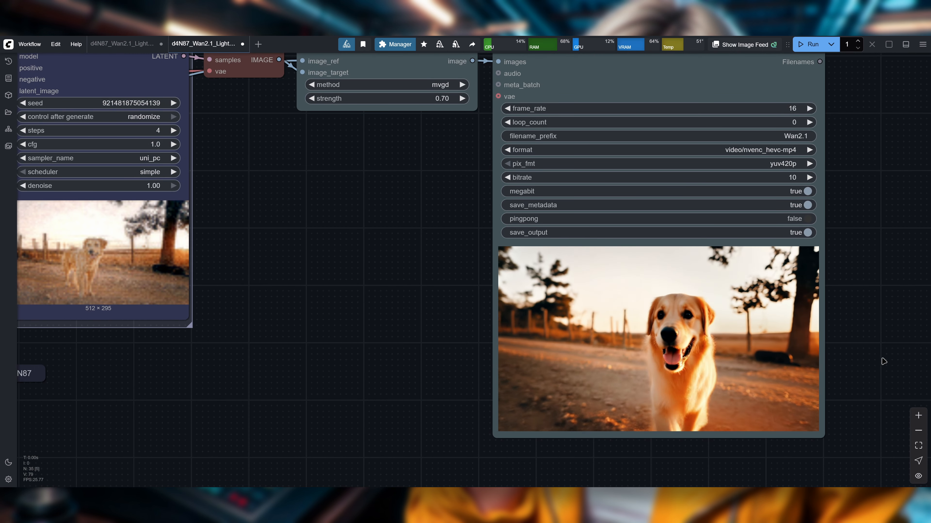
pyautogui.scroll(-2, 319, 333)
pyautogui.moveTo(303, 332); pyautogui.dragTo(469, 389)
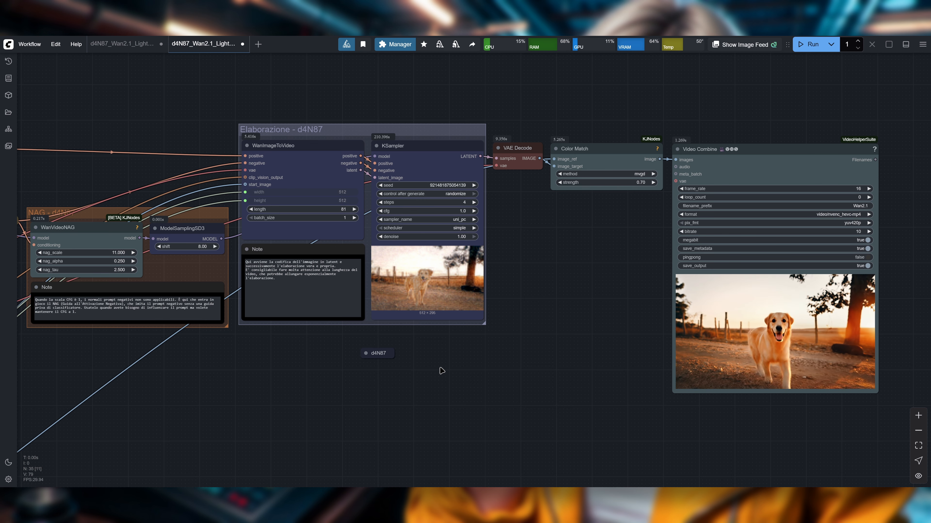
pyautogui.moveTo(492, 370); pyautogui.dragTo(410, 355)
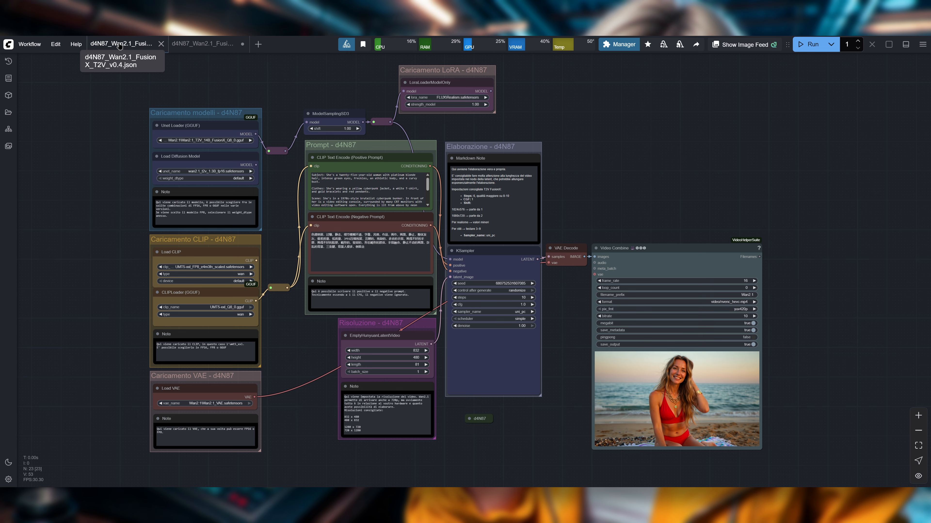
# Read the positive prompt of the FusionX text-to-video workflow through to its Shoot and Style sections
pyautogui.scroll(2, 150, 149)
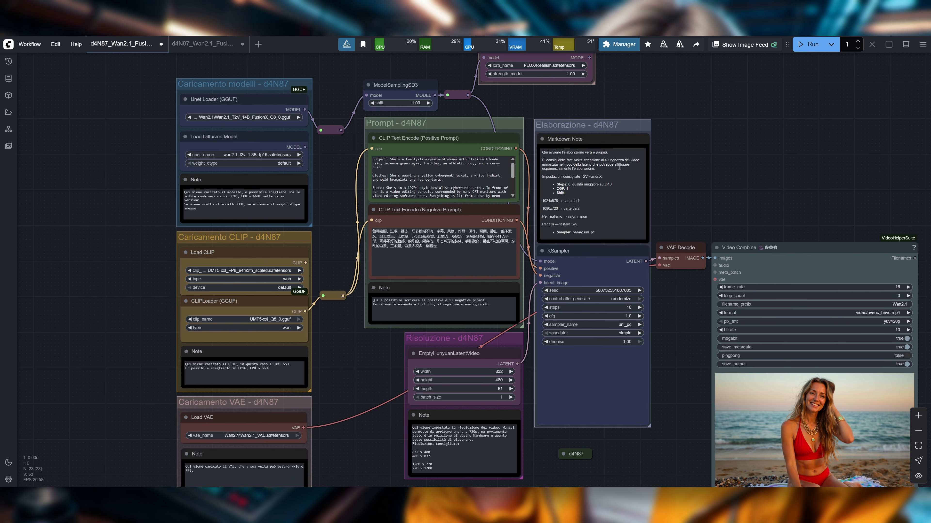
pyautogui.scroll(2, 219, 95)
pyautogui.scroll(7, 236, 84)
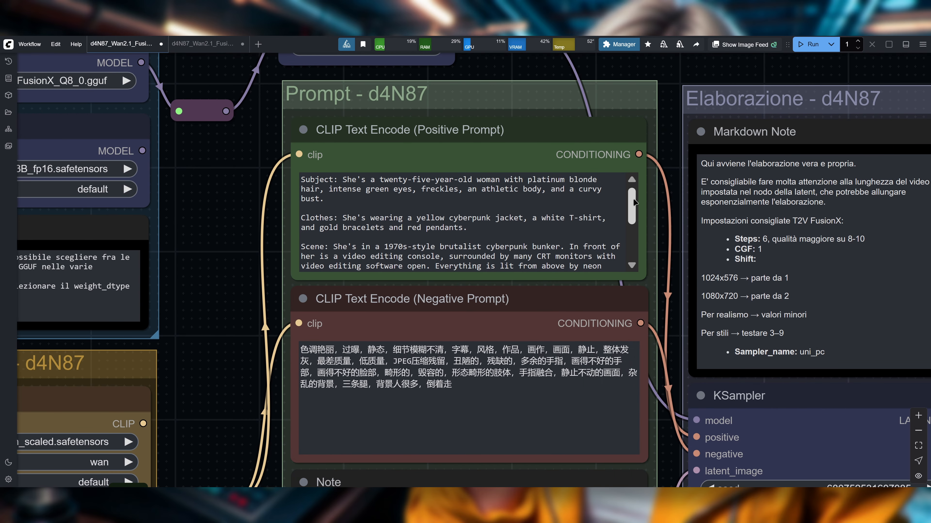
pyautogui.moveTo(635, 203); pyautogui.dragTo(638, 239)
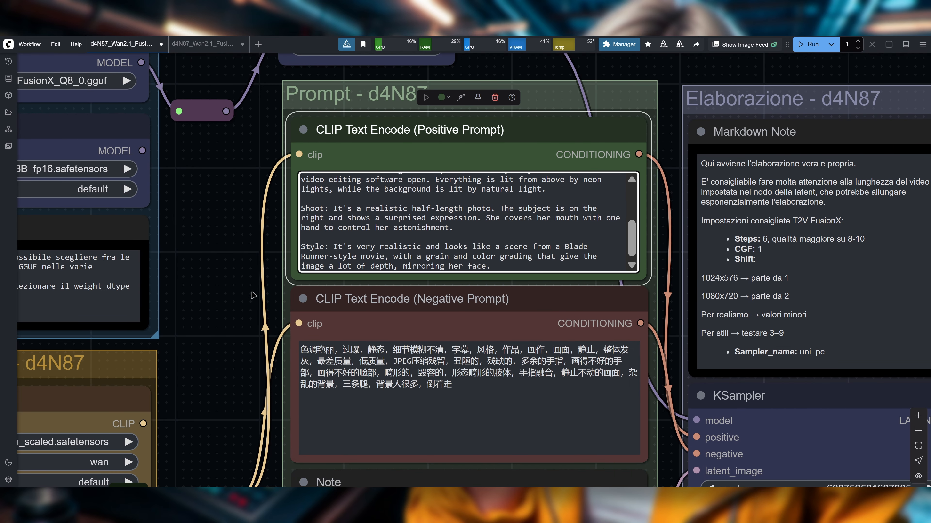
pyautogui.scroll(-5, 258, 290)
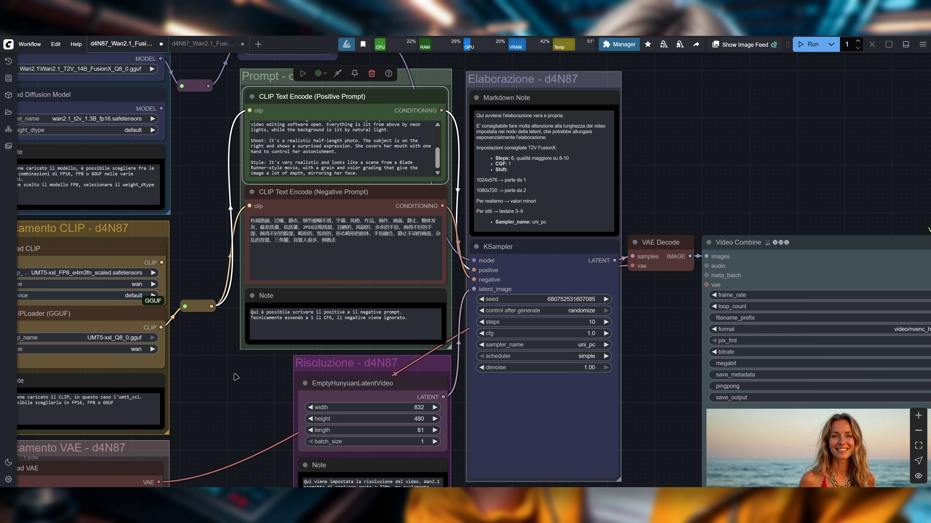
# Set the EmptyHunyuanLatentVideo node's height to 720 and its width to 1280
pyautogui.scroll(-5, 229, 381)
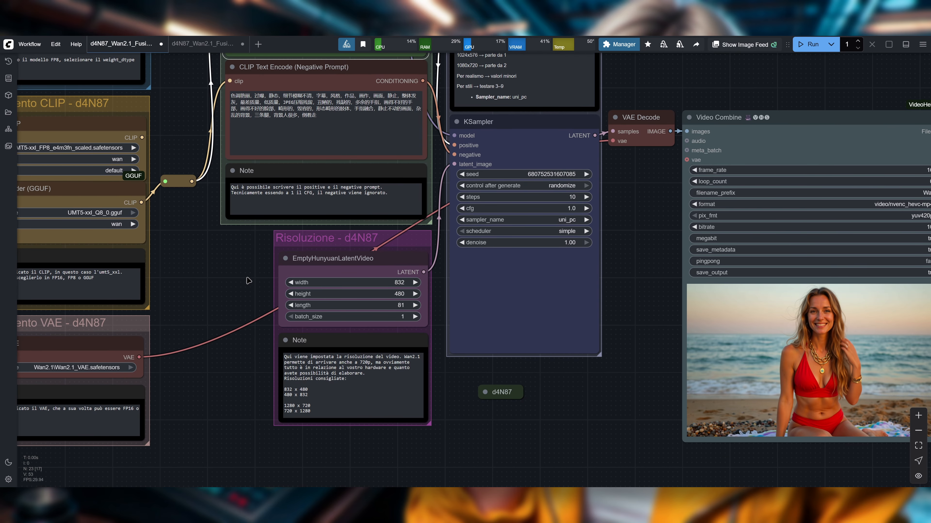
pyautogui.scroll(3, 246, 278)
pyautogui.click(451, 301)
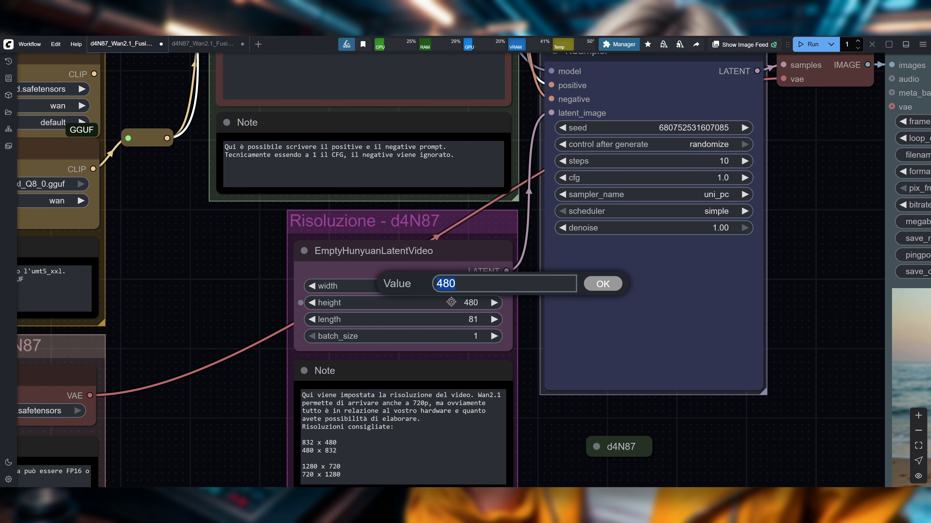
pyautogui.write('720')
pyautogui.press('Return')
pyautogui.click(458, 288)
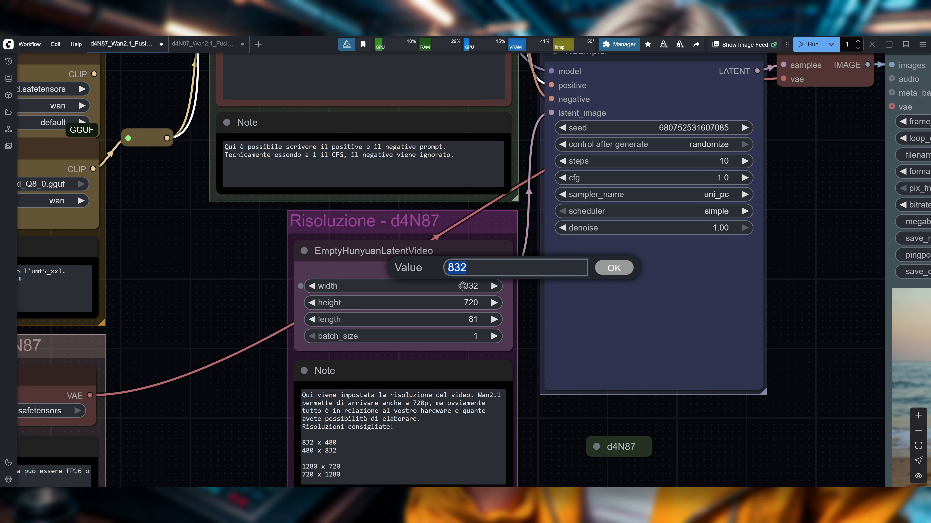
pyautogui.write('1280')
pyautogui.press('Return')
pyautogui.scroll(-2, 662, 278)
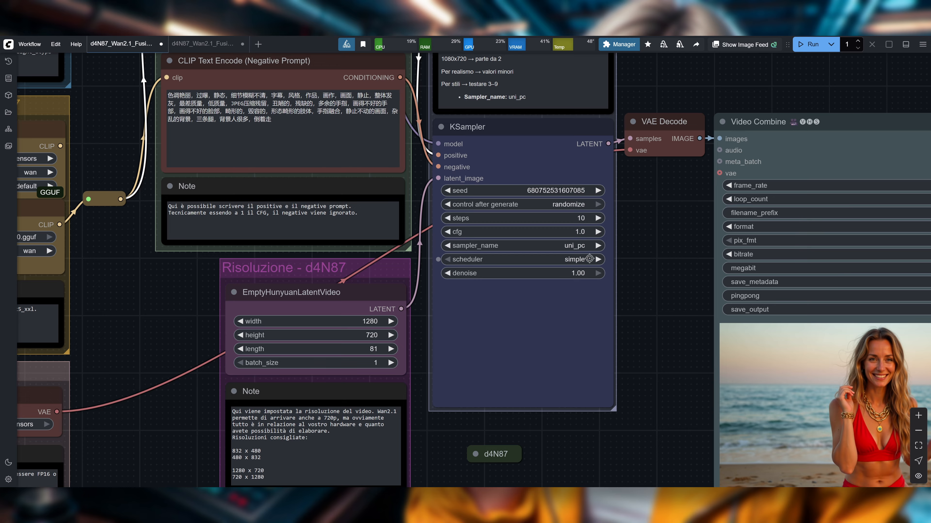
# Set the EmptyHunyuanLatentVideo node's length to 1 frame
pyautogui.scroll(-3, 630, 263)
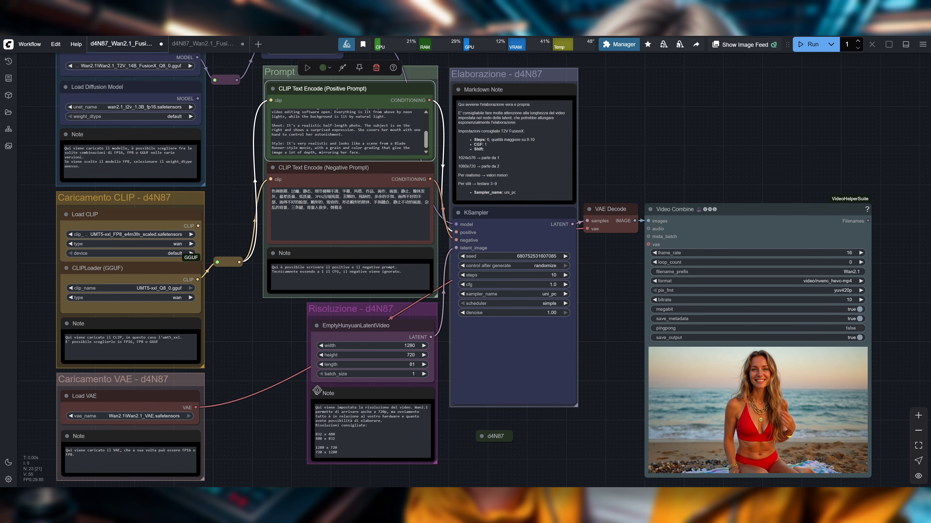
pyautogui.scroll(8, 288, 367)
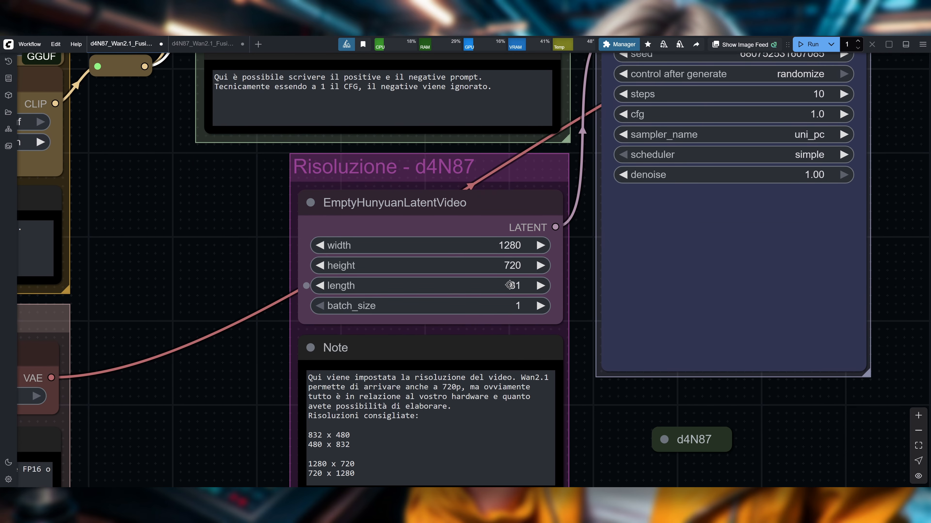
pyautogui.click(510, 285)
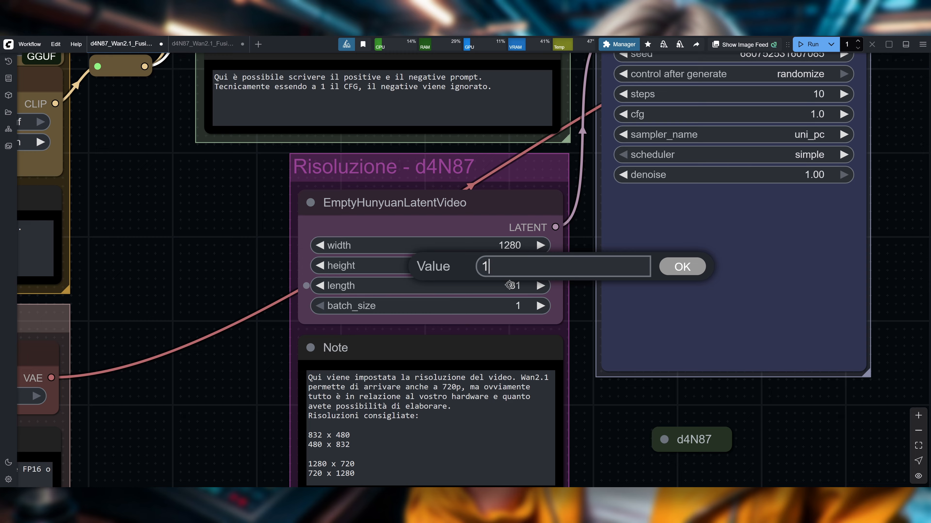
pyautogui.press('Return')
pyautogui.scroll(-5, 650, 389)
# Replace the Video Combine node with an enlarged Save Image node connected to the VAE Decode image output
pyautogui.scroll(2, 388, 402)
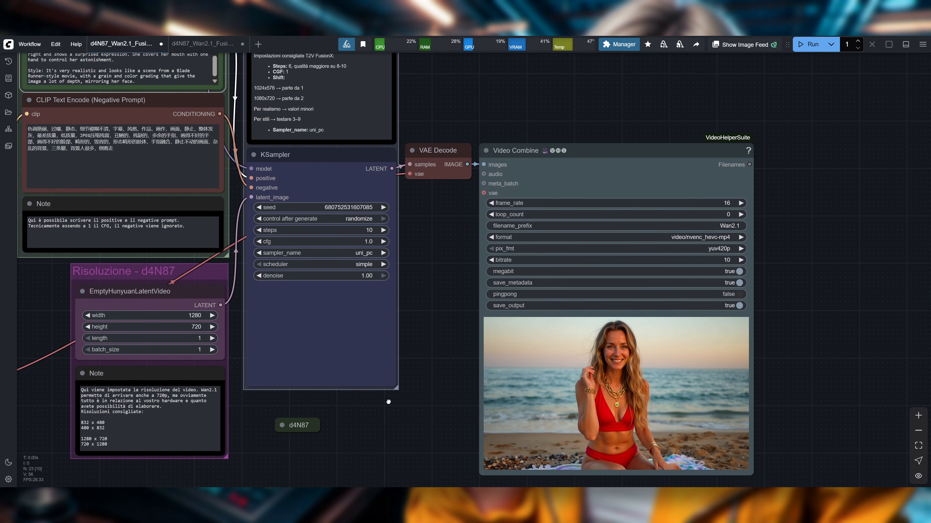
pyautogui.moveTo(426, 278); pyautogui.dragTo(376, 251)
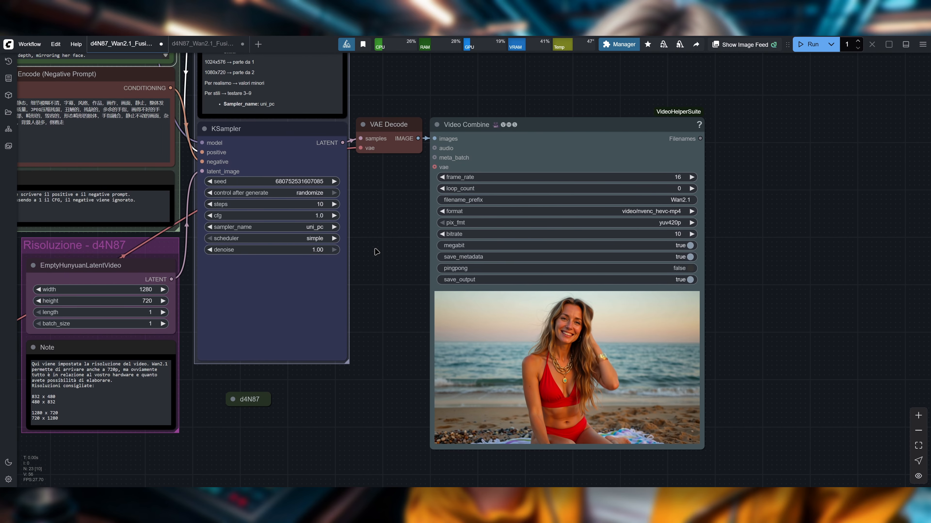
pyautogui.scroll(-3, 410, 236)
pyautogui.moveTo(410, 237); pyautogui.dragTo(479, 249)
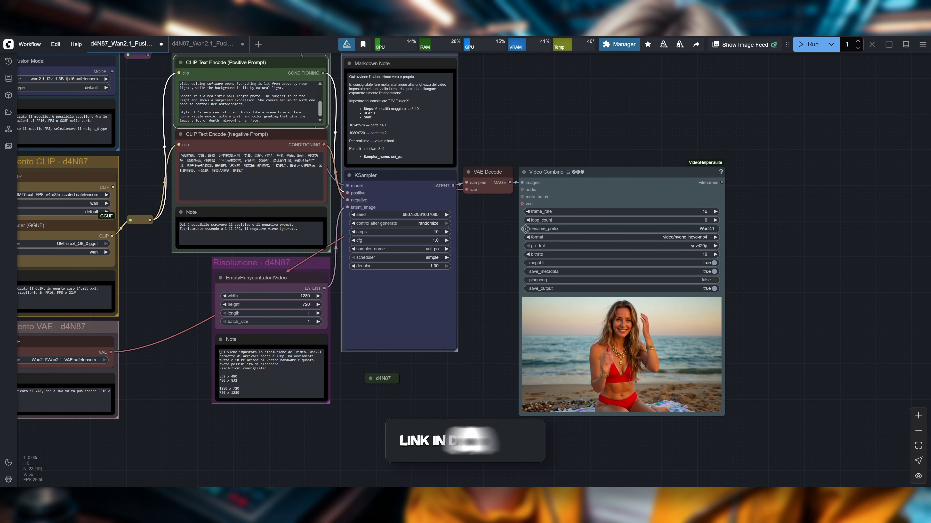
pyautogui.click(613, 179)
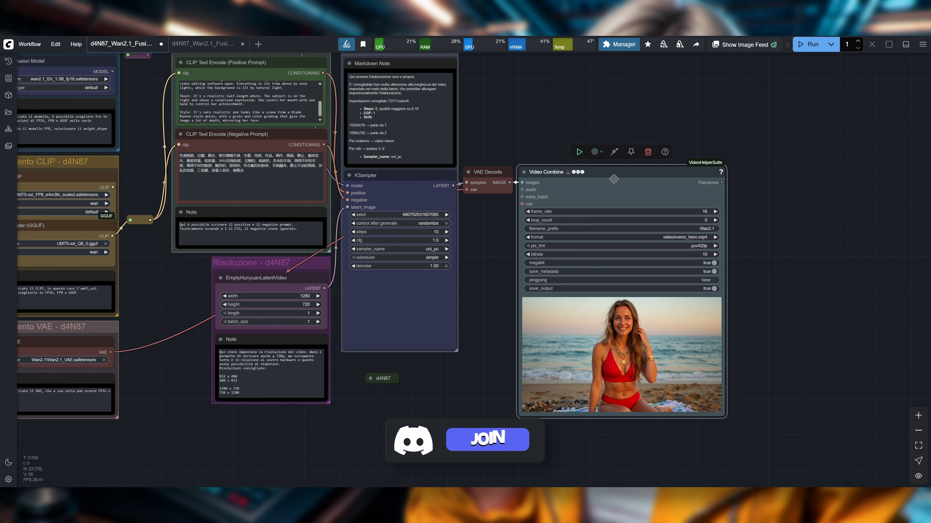
pyautogui.press('Delete')
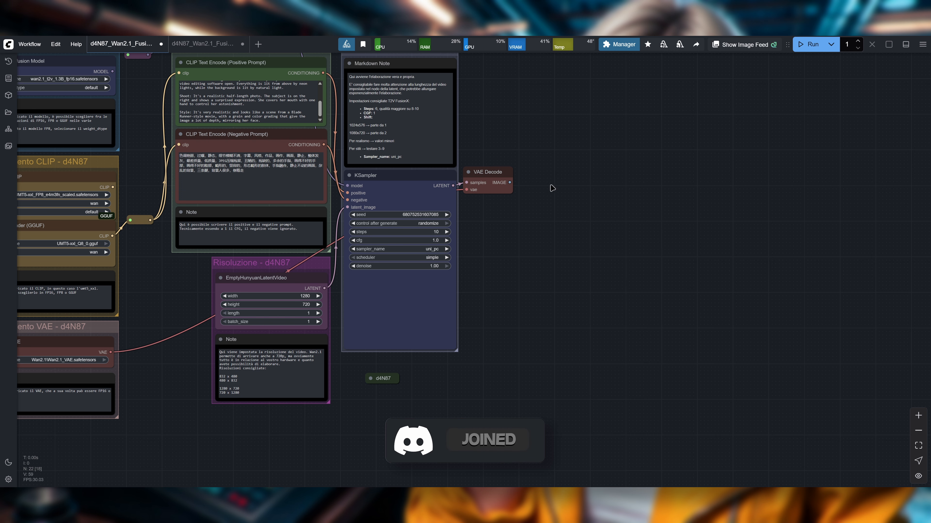
pyautogui.moveTo(517, 184); pyautogui.dragTo(555, 190)
pyautogui.click(579, 265)
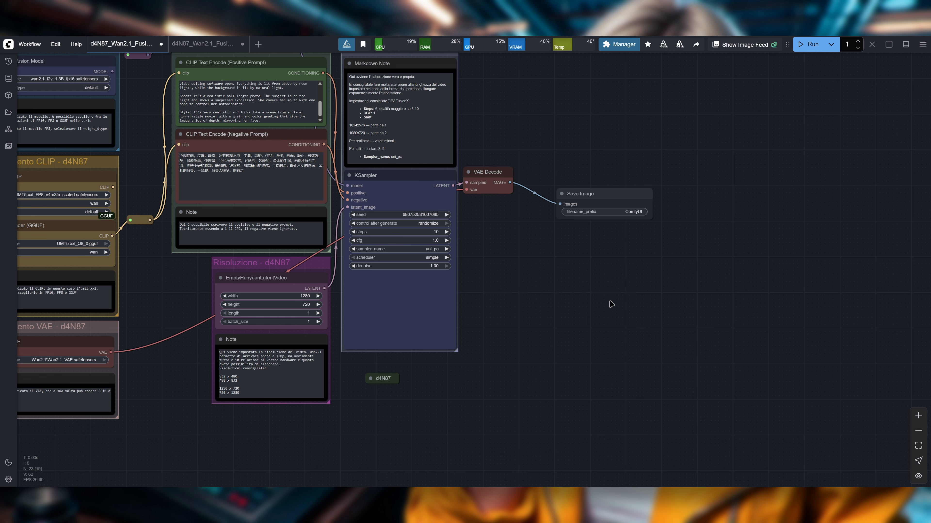
pyautogui.moveTo(655, 220); pyautogui.dragTo(725, 380)
# Set the ModelSamplingSD3 shift to 2.00 and run the text-to-image workflow
pyautogui.moveTo(539, 98); pyautogui.dragTo(670, 186)
pyautogui.scroll(4, 640, 155)
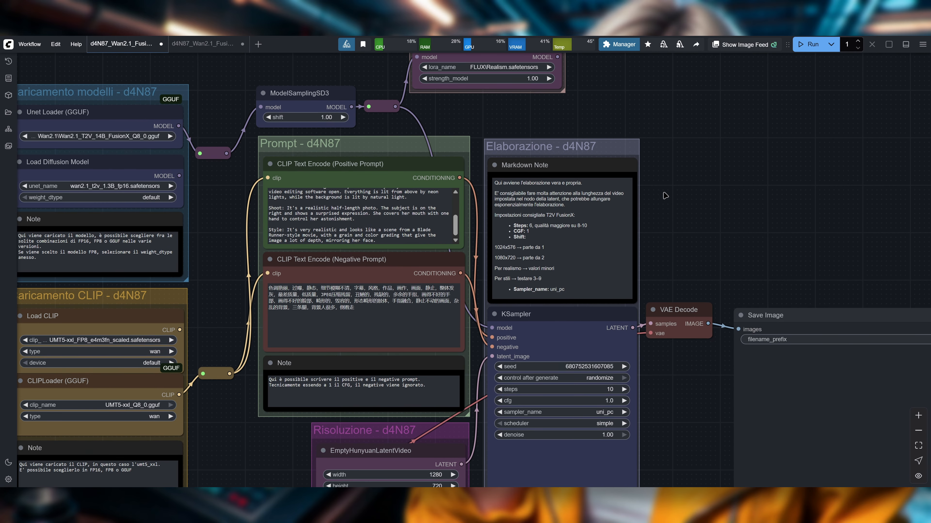
pyautogui.scroll(2, 659, 207)
pyautogui.moveTo(673, 241); pyautogui.dragTo(724, 211)
pyautogui.click(303, 111)
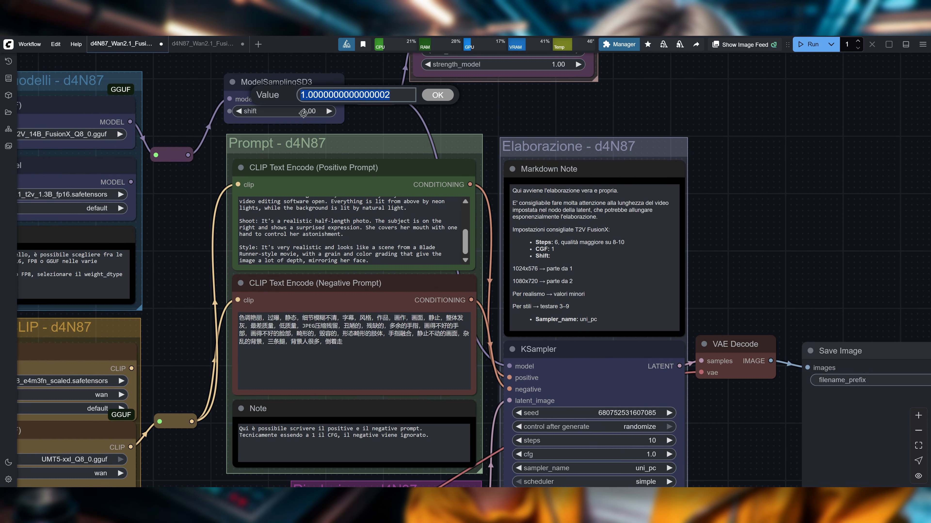
pyautogui.press('Return')
pyautogui.scroll(-6, 700, 196)
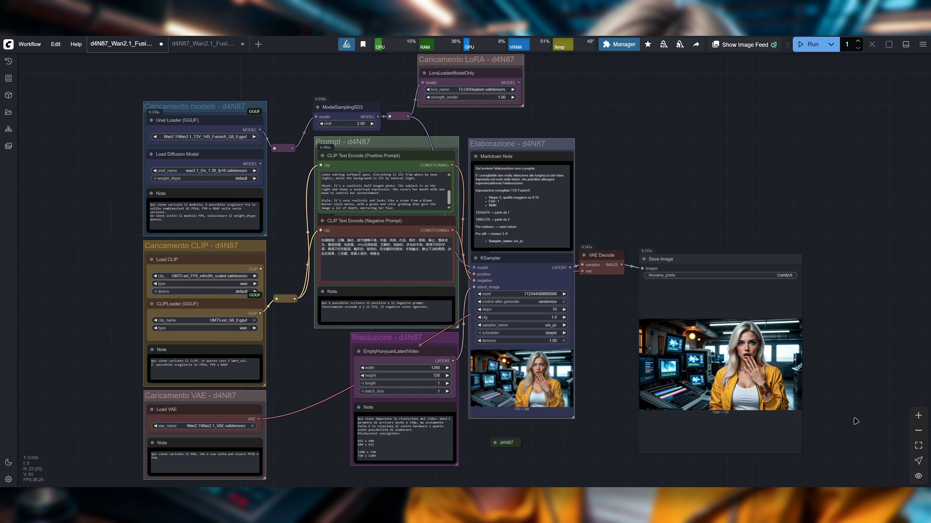
# Examine the generated image in the Save Image node and switch to the ComfyUI console to check the execution time
pyautogui.scroll(1, 856, 406)
pyautogui.moveTo(856, 407); pyautogui.dragTo(844, 388)
pyautogui.scroll(5, 747, 344)
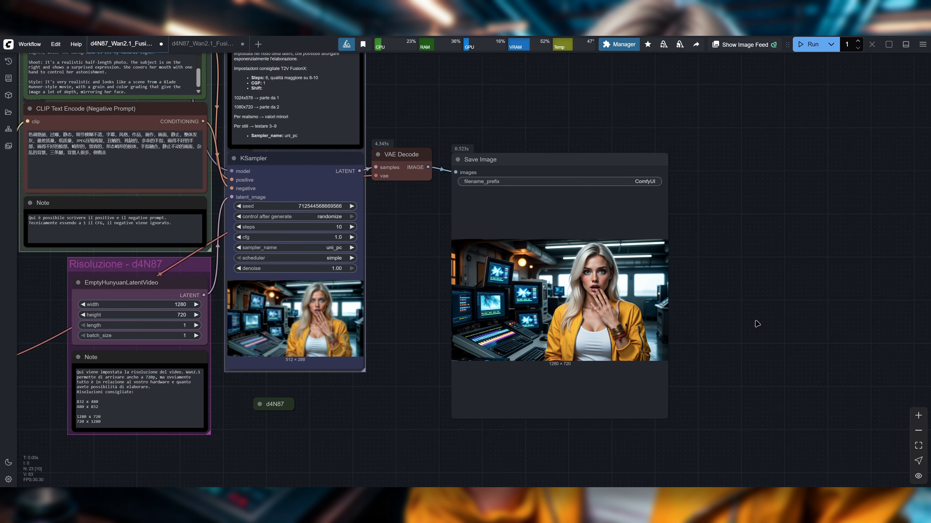
pyautogui.scroll(1, 753, 329)
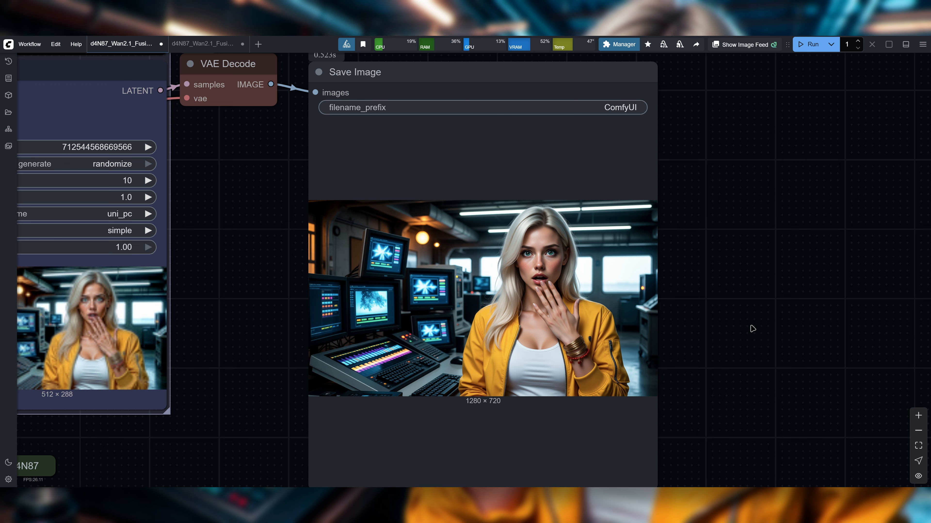
pyautogui.moveTo(248, 198); pyautogui.dragTo(285, 210)
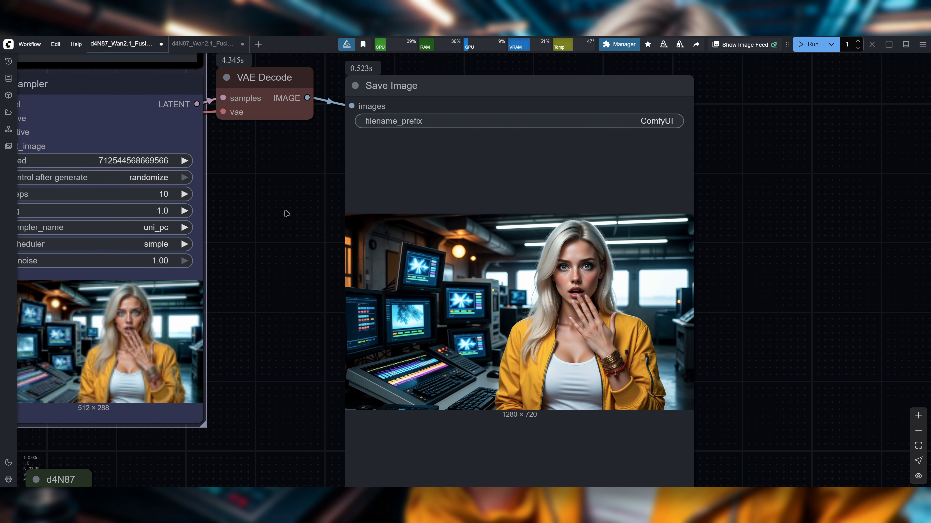
pyautogui.scroll(-1, 286, 213)
pyautogui.scroll(5, 692, 286)
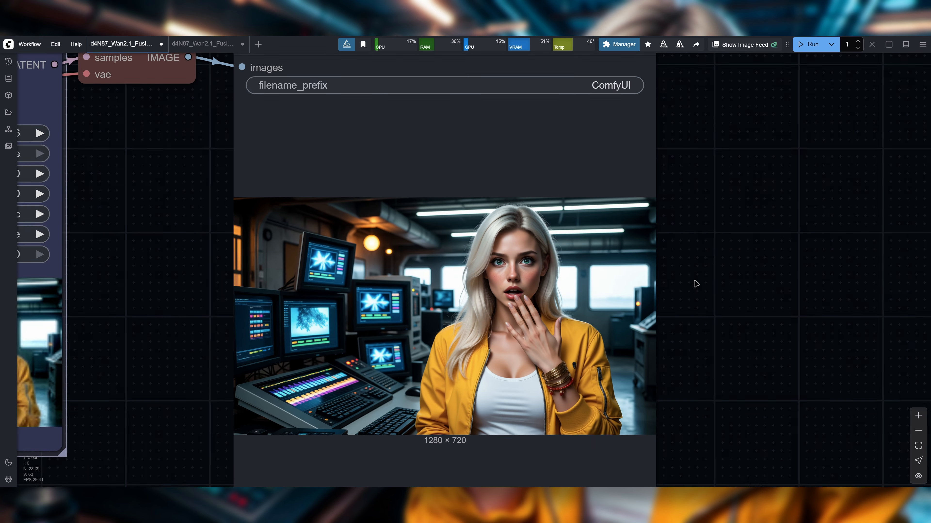
pyautogui.moveTo(690, 296); pyautogui.dragTo(742, 227)
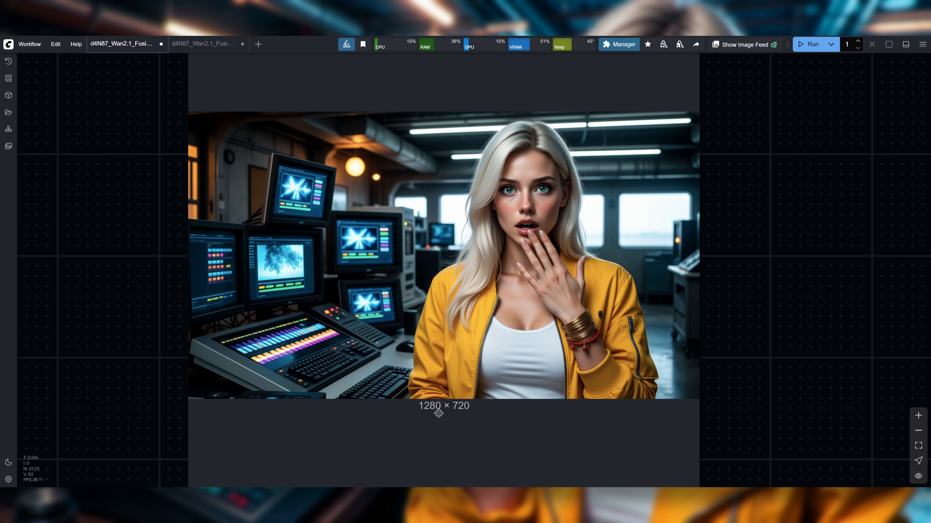
pyautogui.hotkey('alt', 'Tab')
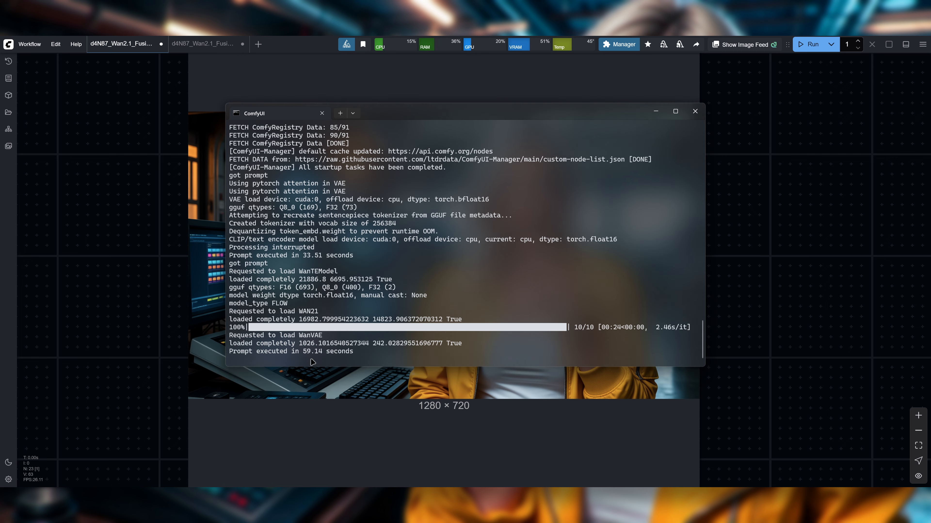